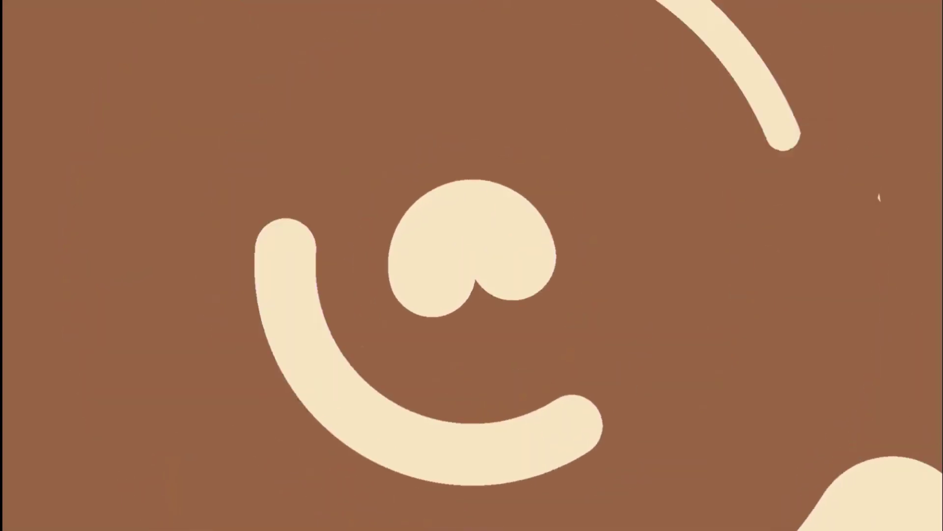
Pick a dark brown swatch and sketch the first log frame's outline below the sprites
scroll(644, 307, "up", 5)
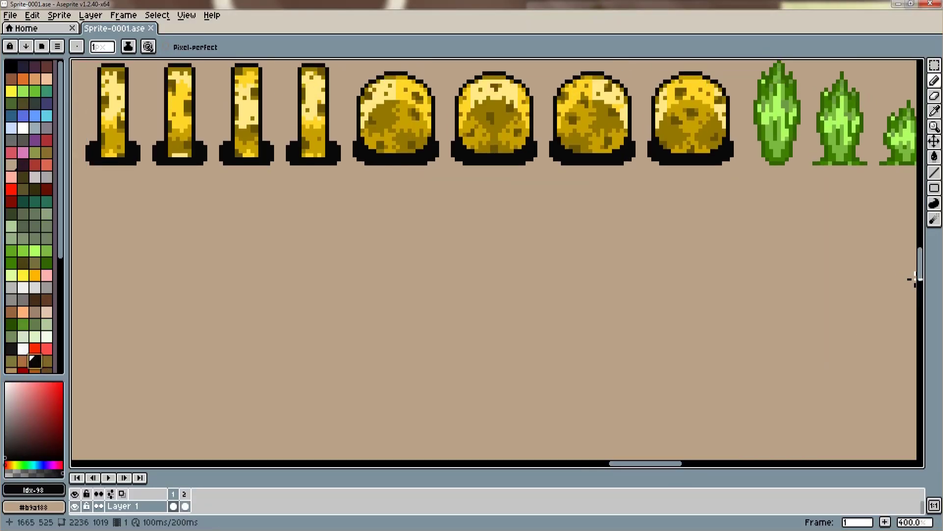
scroll(29, 319, "down", 3)
left_click(11, 366)
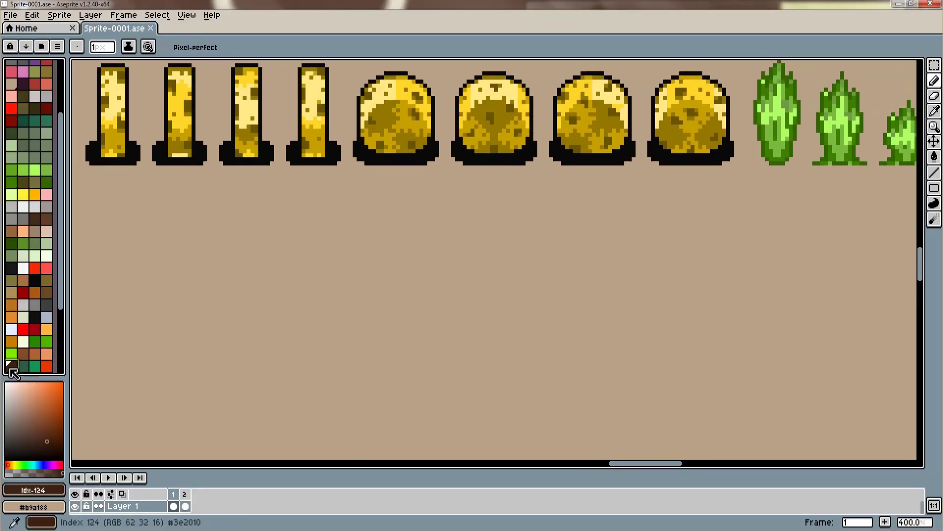
left_click(131, 280)
mouse_move(127, 287)
left_mouse_down()
mouse_move(112, 289)
mouse_move(108, 269)
left_mouse_up()
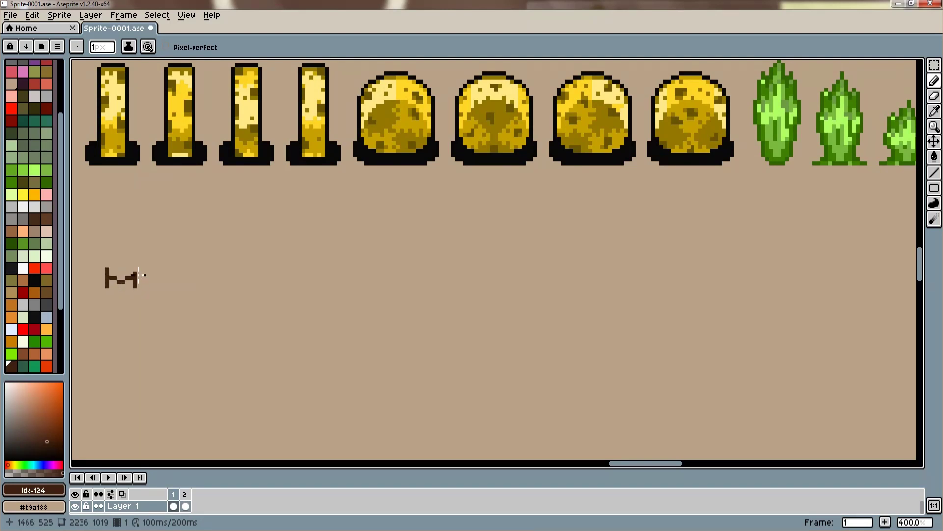
mouse_move(135, 243)
left_mouse_down()
mouse_move(111, 269)
mouse_move(130, 271)
mouse_move(122, 254)
mouse_move(128, 266)
mouse_move(180, 249)
left_mouse_up()
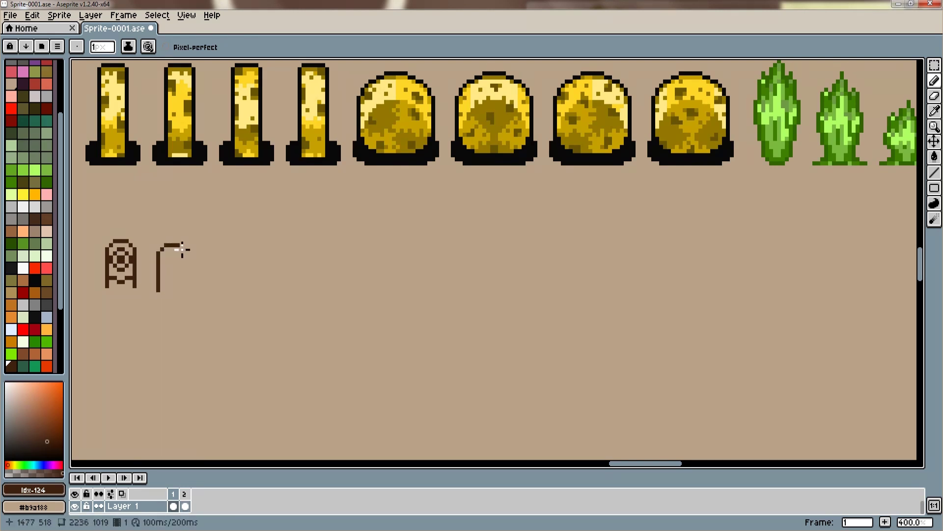
Outline log frames two through five in dark brown, including a ringed one and a tilted one
mouse_move(181, 250)
left_mouse_down()
mouse_move(187, 290)
mouse_move(176, 291)
mouse_move(173, 278)
left_mouse_up()
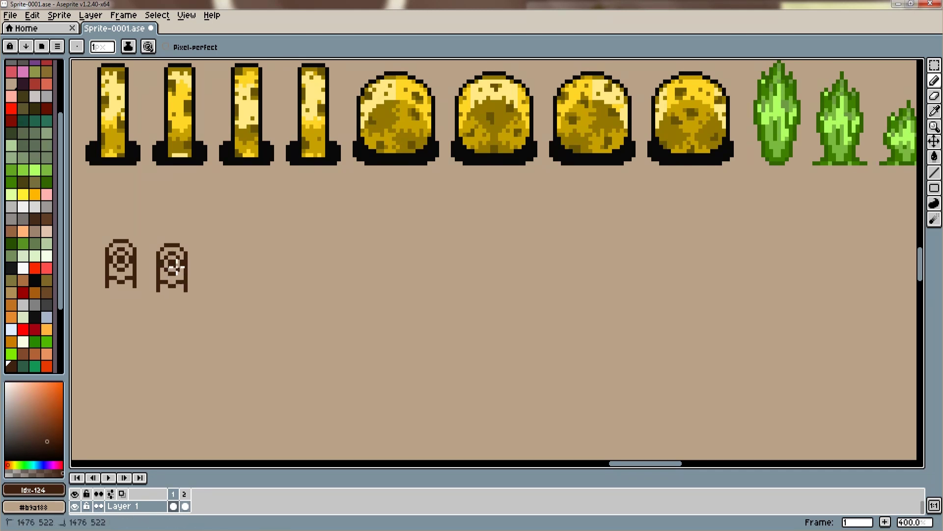
mouse_move(230, 288)
left_mouse_down()
mouse_move(244, 265)
mouse_move(231, 248)
mouse_move(213, 256)
mouse_move(217, 283)
left_mouse_up()
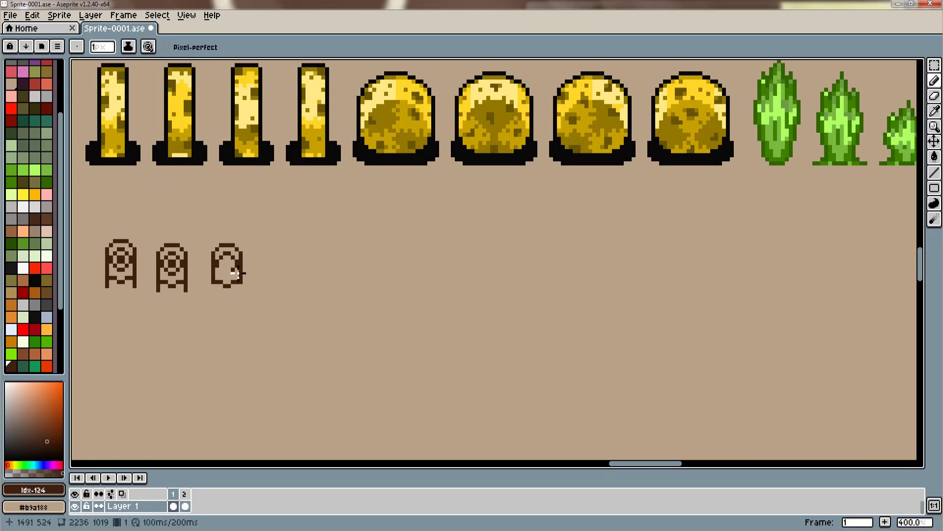
left_click_drag(225, 272, 231, 266)
mouse_move(263, 269)
left_mouse_down()
mouse_move(272, 248)
mouse_move(291, 252)
mouse_move(289, 263)
left_mouse_up()
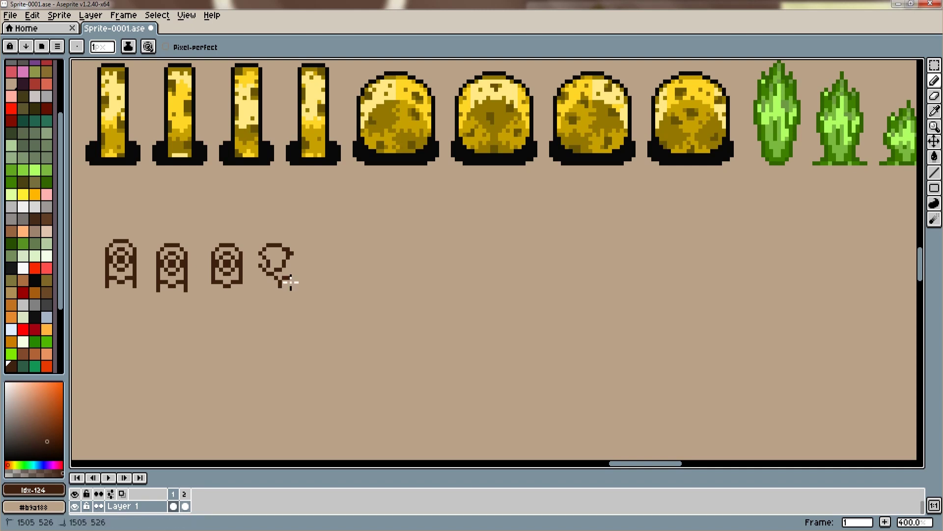
mouse_move(296, 257)
left_mouse_down()
mouse_move(305, 282)
mouse_move(333, 267)
mouse_move(324, 277)
mouse_move(324, 251)
mouse_move(341, 253)
mouse_move(370, 273)
mouse_move(356, 287)
left_mouse_up()
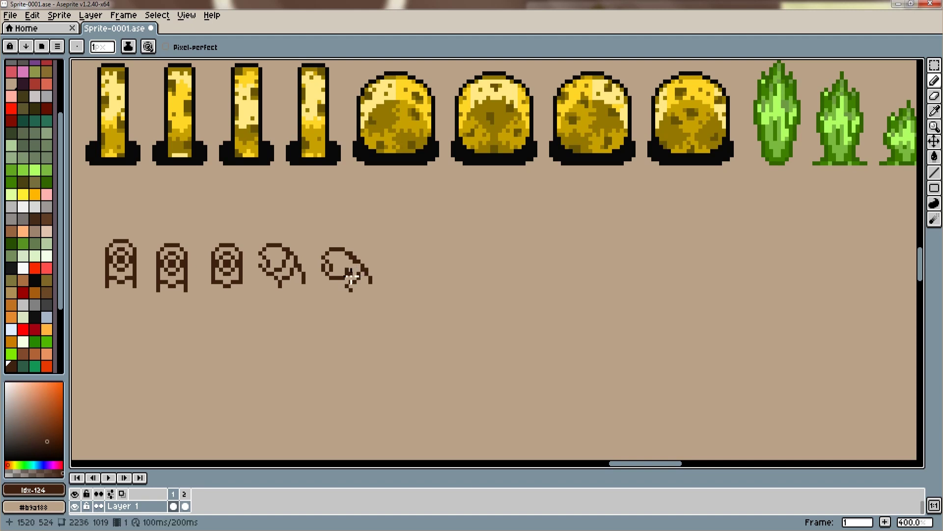
Sketch dark brown outlines for log frames six, seven and eight
left_click_drag(402, 261, 405, 278)
mouse_move(398, 282)
left_mouse_down()
mouse_move(428, 276)
mouse_move(432, 257)
mouse_move(453, 285)
left_mouse_up()
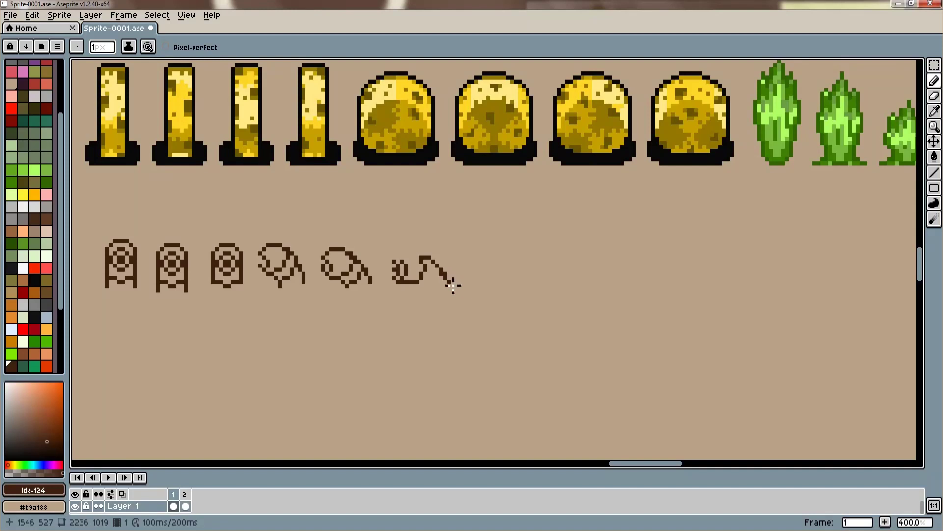
mouse_move(415, 268)
left_mouse_down()
mouse_move(426, 252)
mouse_move(397, 256)
left_mouse_up()
mouse_move(474, 267)
left_mouse_down()
mouse_move(490, 278)
mouse_move(509, 266)
left_mouse_up()
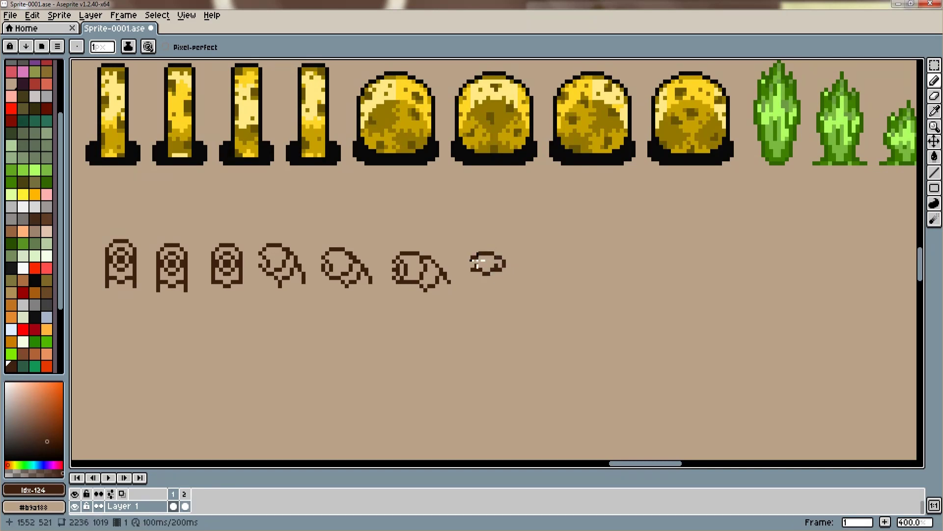
mouse_move(470, 259)
left_mouse_down()
mouse_move(482, 286)
mouse_move(554, 286)
mouse_move(533, 266)
left_mouse_up()
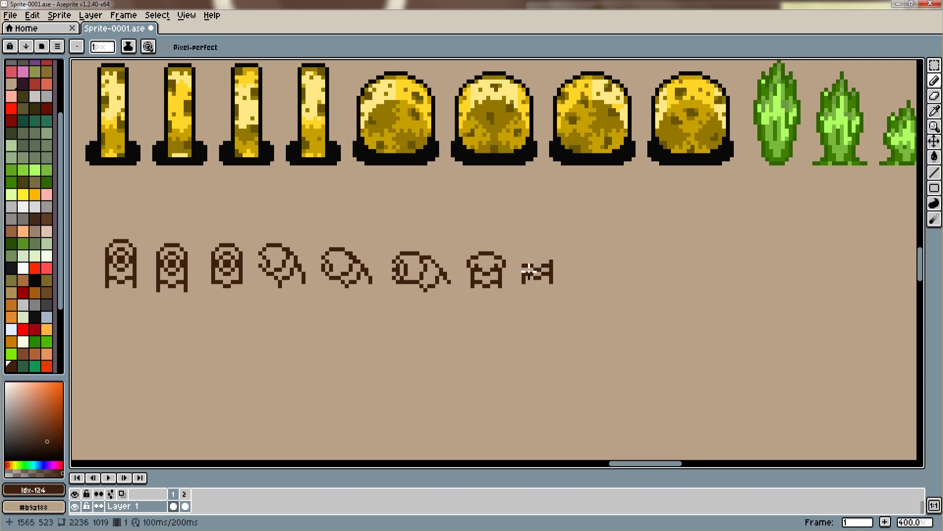
left_click_drag(534, 261, 551, 257)
left_click_drag(539, 250, 555, 245)
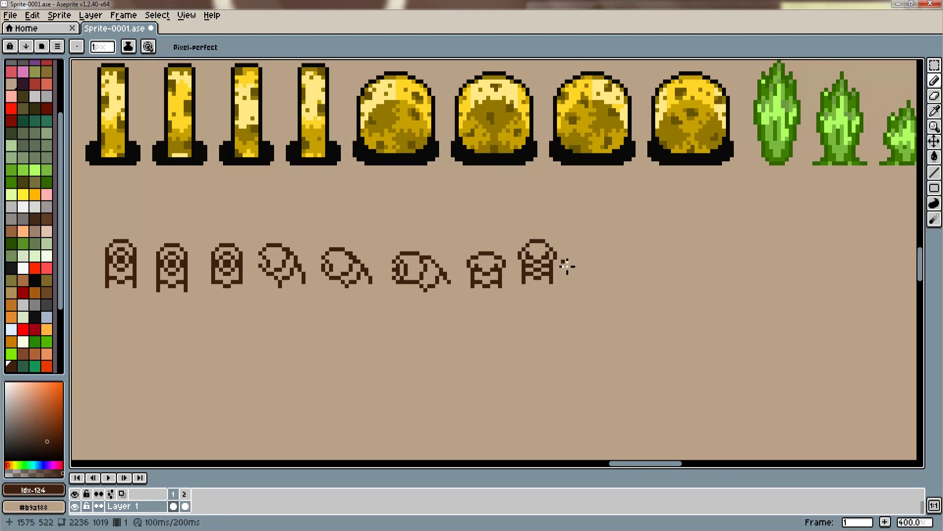
Sketch dark brown outlines for log frames nine through twelve to complete the row
mouse_move(591, 271)
left_mouse_down()
mouse_move(583, 273)
mouse_move(607, 276)
mouse_move(595, 264)
mouse_move(608, 289)
mouse_move(577, 291)
left_mouse_up()
left_click_drag(583, 252, 611, 254)
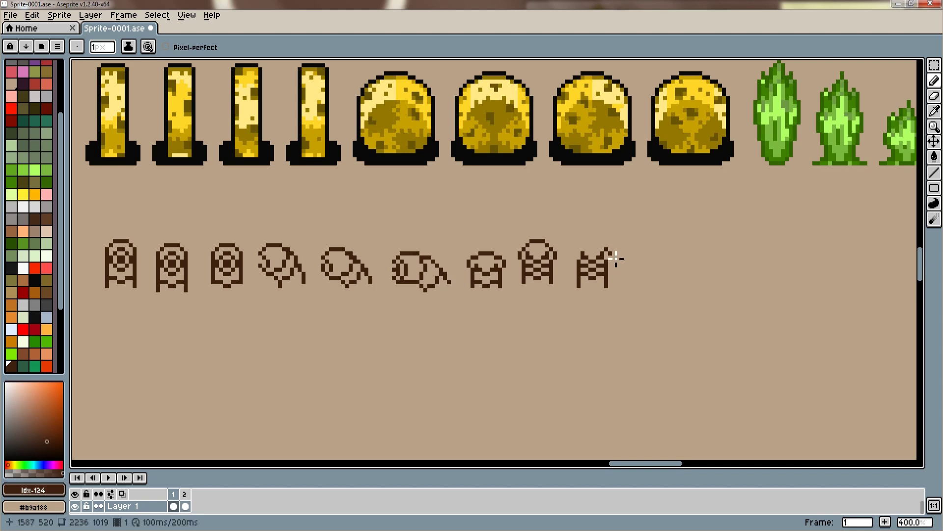
mouse_move(581, 253)
left_mouse_down()
mouse_move(590, 240)
mouse_move(605, 246)
left_mouse_up()
mouse_move(630, 284)
left_mouse_down()
mouse_move(652, 255)
mouse_move(673, 254)
mouse_move(676, 271)
mouse_move(661, 283)
mouse_move(651, 271)
left_mouse_up()
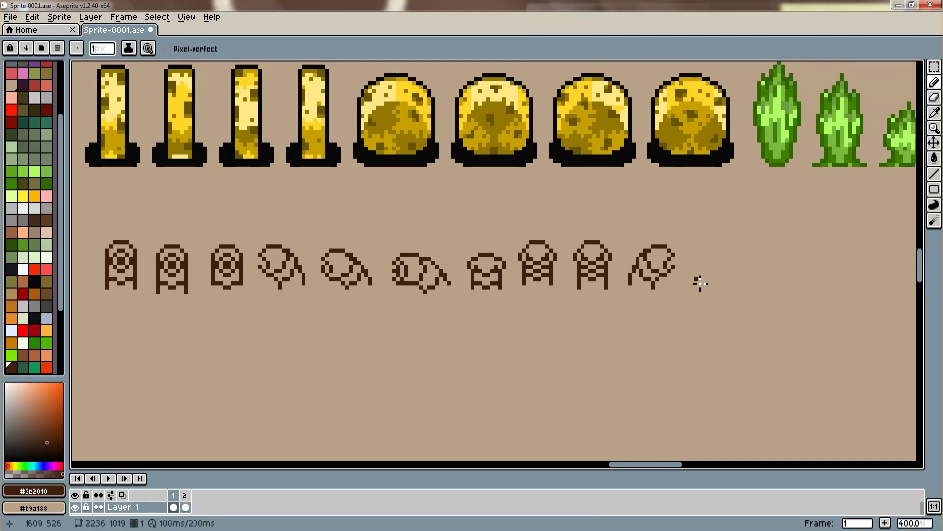
left_click_drag(710, 271, 737, 255)
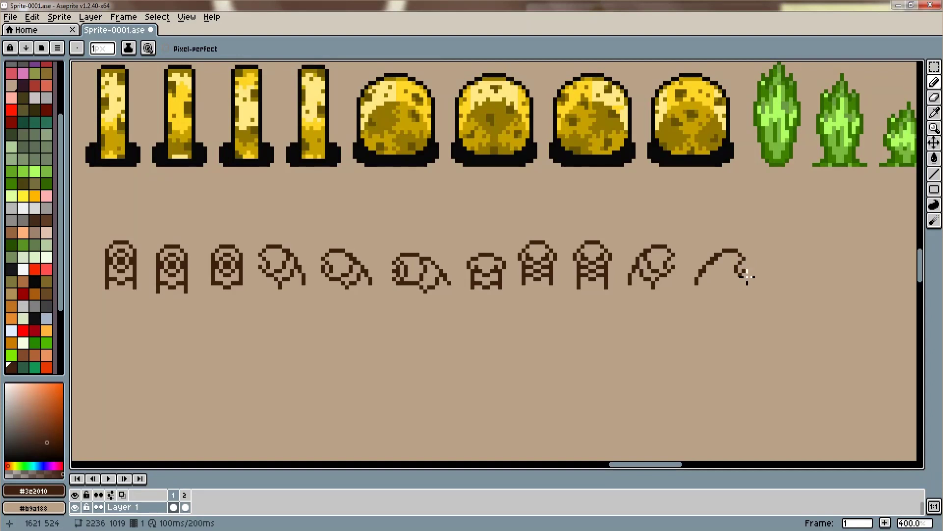
left_click_drag(740, 283, 726, 291)
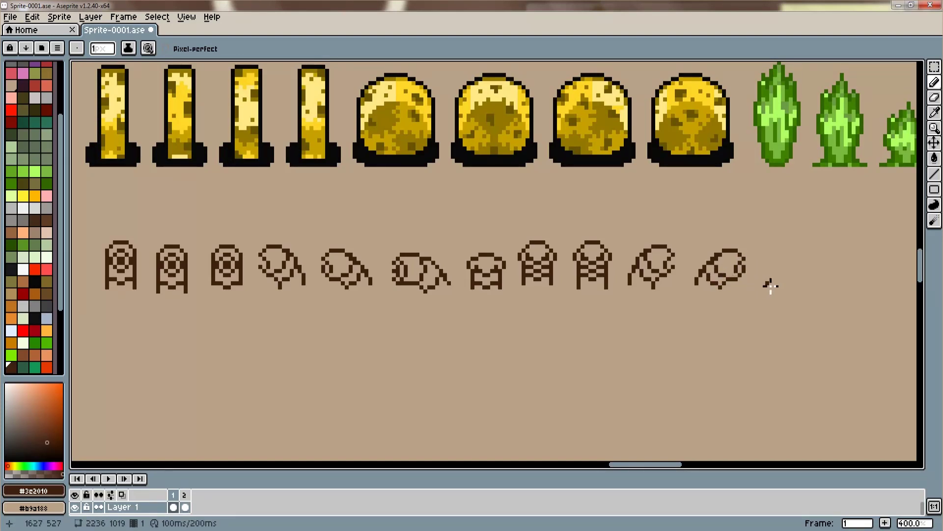
mouse_move(765, 283)
left_mouse_down()
mouse_move(793, 258)
mouse_move(797, 265)
mouse_move(816, 258)
mouse_move(812, 278)
left_mouse_up()
left_click_drag(822, 284, 815, 261)
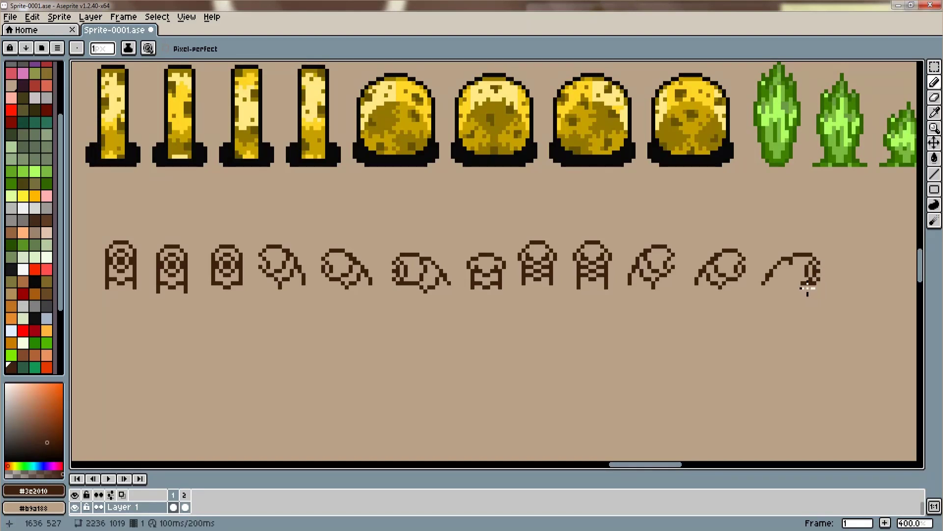
left_click_drag(806, 283, 795, 282)
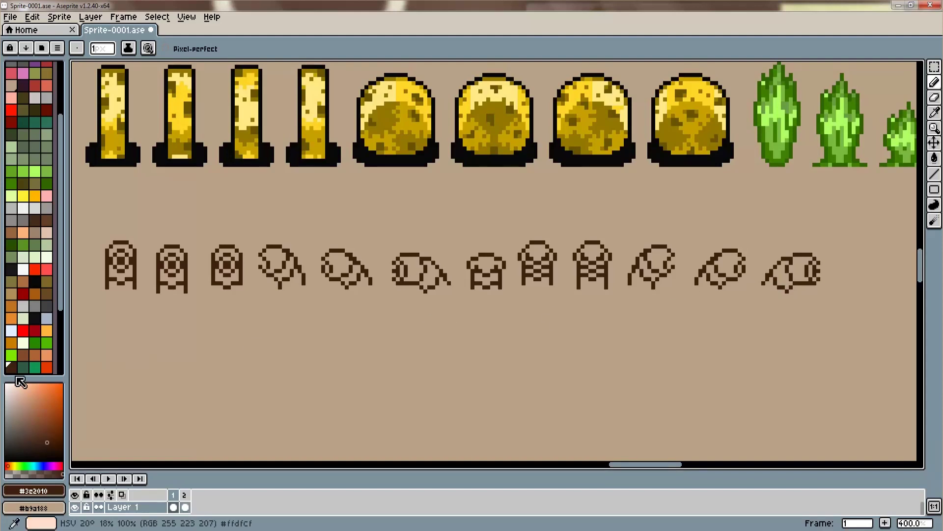
Fill the first five log frames with orange-brown #b06237
left_click(34, 354)
mouse_move(134, 289)
left_mouse_down()
mouse_move(124, 281)
mouse_move(135, 267)
mouse_move(131, 250)
mouse_move(116, 249)
mouse_move(114, 261)
left_mouse_up()
mouse_move(165, 289)
left_mouse_down()
mouse_move(186, 269)
mouse_move(167, 290)
mouse_move(177, 248)
mouse_move(183, 261)
mouse_move(238, 284)
mouse_move(226, 257)
mouse_move(223, 291)
mouse_move(238, 293)
left_mouse_up()
left_click_drag(179, 299, 168, 295)
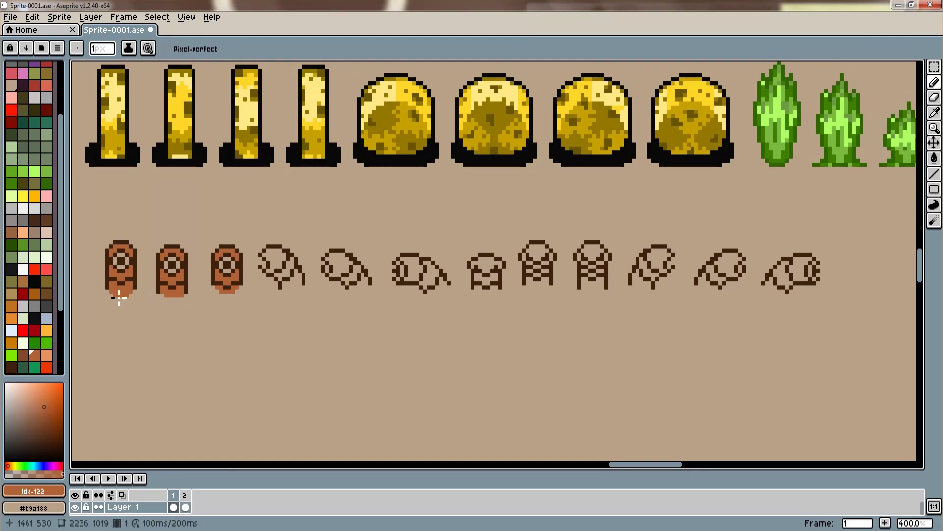
mouse_move(268, 275)
left_mouse_down()
mouse_move(268, 253)
mouse_move(282, 253)
mouse_move(279, 276)
mouse_move(287, 284)
mouse_move(299, 268)
mouse_move(299, 292)
mouse_move(336, 260)
mouse_move(352, 266)
mouse_move(355, 284)
left_mouse_up()
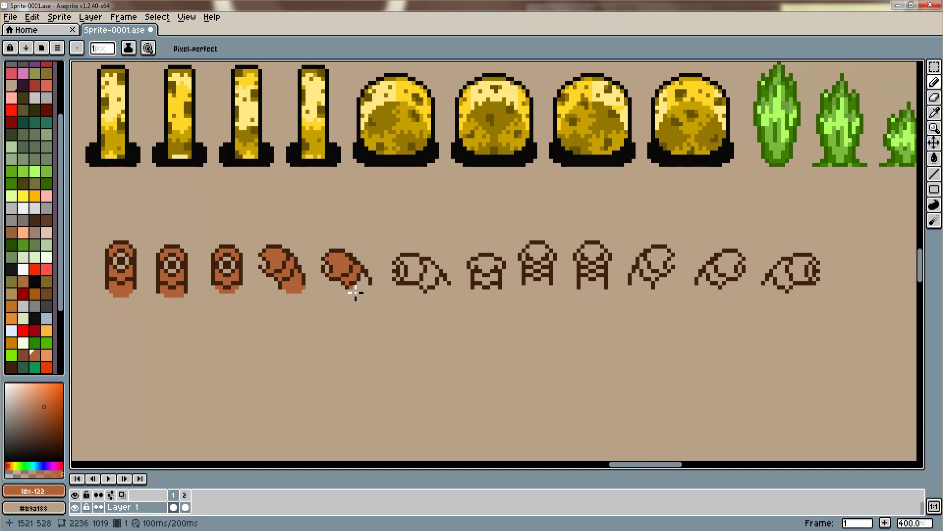
left_click(364, 290)
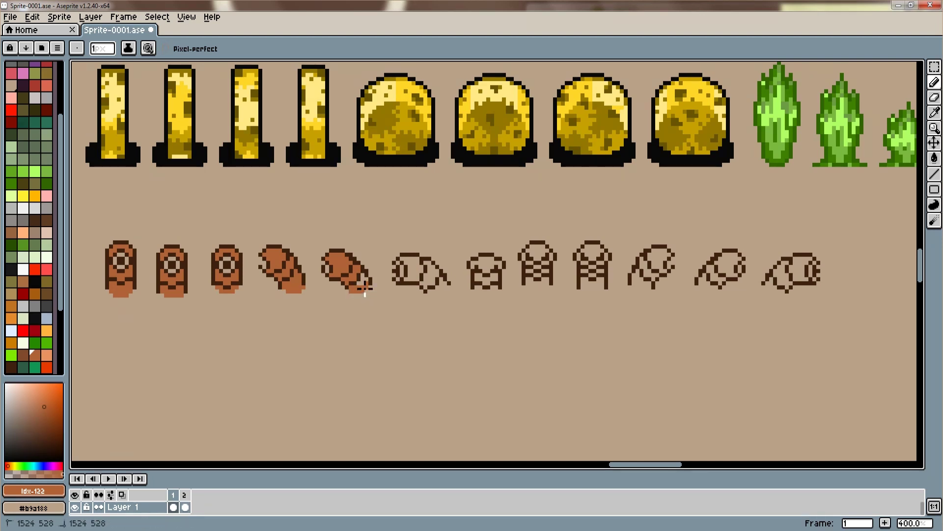
left_click_drag(364, 290, 373, 286)
Fill log frames six through eleven with the same orange-brown
mouse_move(431, 290)
left_mouse_down()
mouse_move(445, 293)
mouse_move(430, 268)
mouse_move(417, 269)
left_mouse_up()
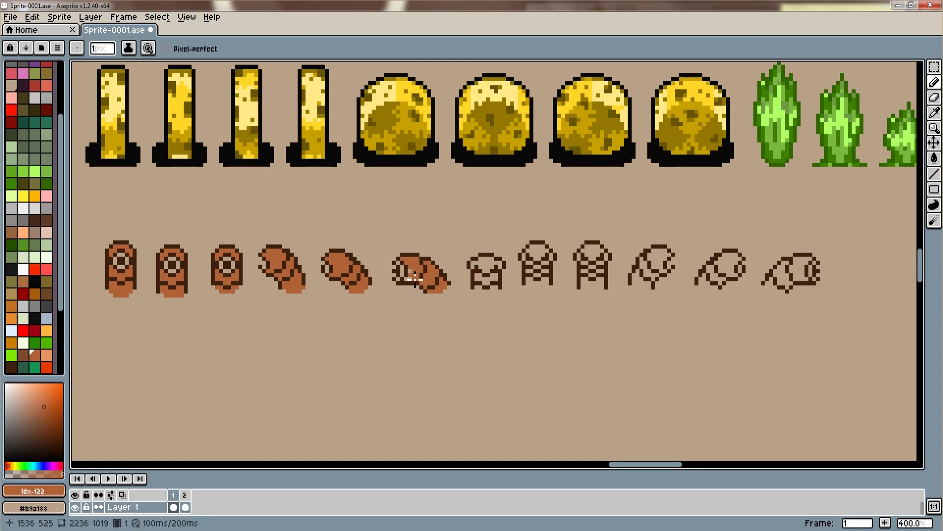
mouse_move(475, 269)
left_mouse_down()
mouse_move(504, 268)
mouse_move(481, 289)
mouse_move(497, 293)
mouse_move(484, 292)
mouse_move(543, 294)
mouse_move(547, 278)
mouse_move(529, 276)
mouse_move(550, 261)
mouse_move(530, 265)
mouse_move(548, 266)
mouse_move(545, 251)
left_mouse_up()
mouse_move(592, 297)
left_mouse_down()
mouse_move(604, 295)
mouse_move(588, 288)
mouse_move(595, 279)
mouse_move(605, 294)
mouse_move(582, 269)
mouse_move(603, 275)
mouse_move(595, 248)
left_mouse_up()
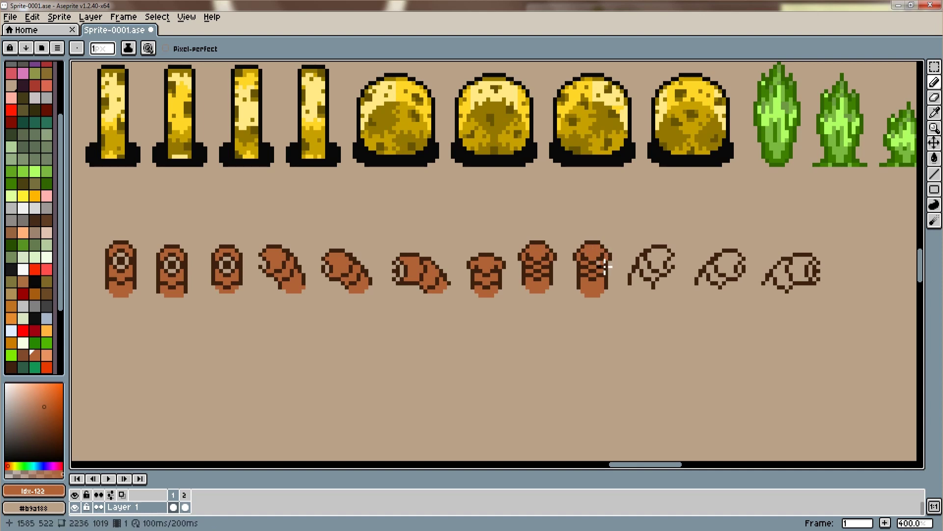
mouse_move(636, 284)
left_mouse_down()
mouse_move(650, 291)
mouse_move(638, 293)
mouse_move(666, 275)
mouse_move(668, 258)
left_mouse_up()
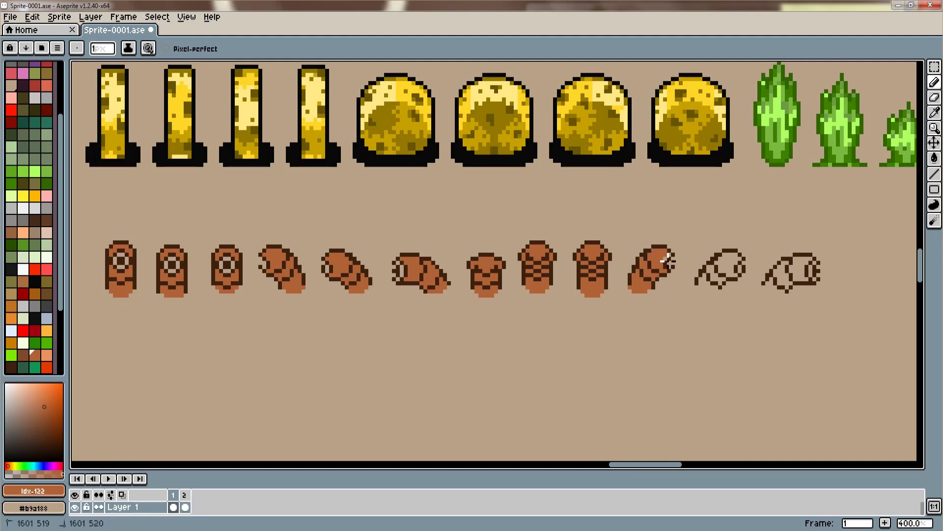
mouse_move(702, 284)
left_mouse_down()
mouse_move(711, 271)
mouse_move(723, 286)
mouse_move(742, 257)
mouse_move(775, 289)
mouse_move(787, 287)
mouse_move(796, 261)
mouse_move(809, 266)
mouse_move(792, 276)
left_mouse_up()
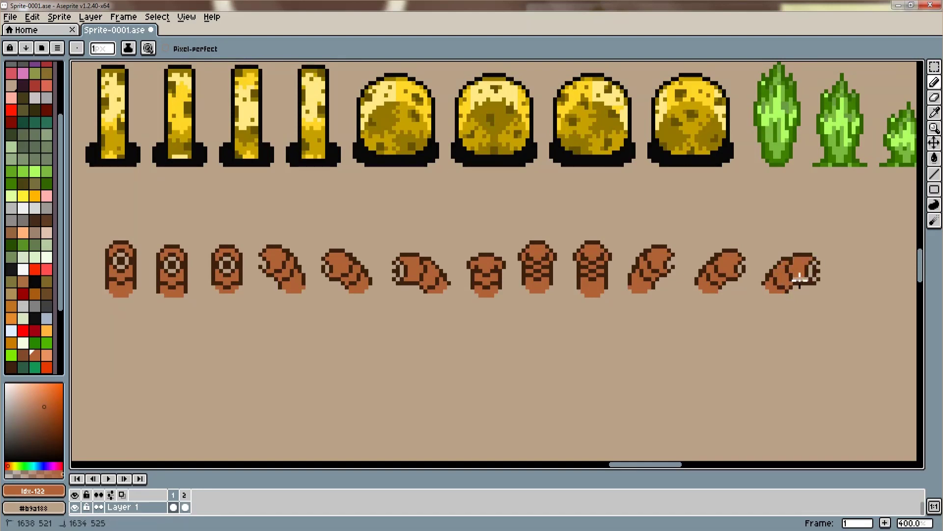
left_click(121, 294, "alt")
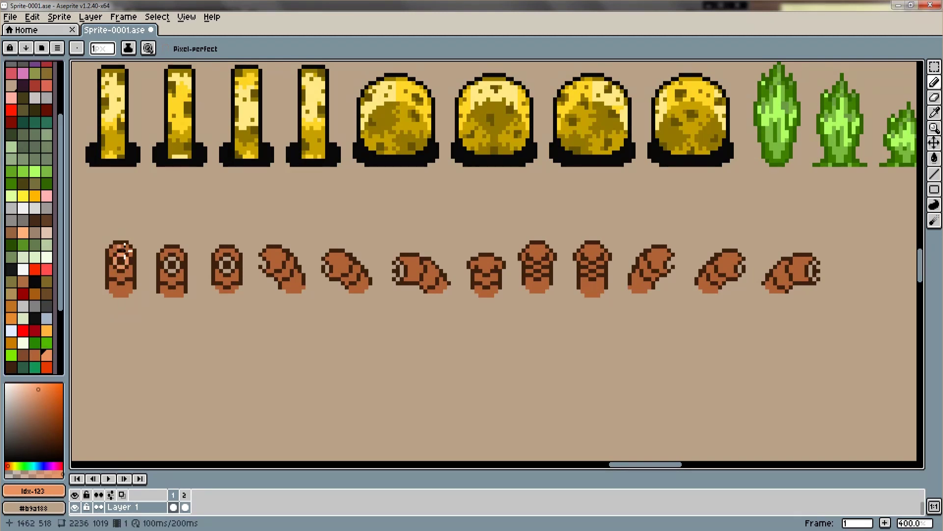
Paint light-orange shading along the bottoms of the first logs and under the seventh log
left_click(122, 291)
left_click_drag(133, 299, 116, 301)
left_click_drag(193, 304, 183, 301)
left_click_drag(211, 293, 236, 298)
left_click(236, 266)
left_click_drag(236, 267, 293, 270)
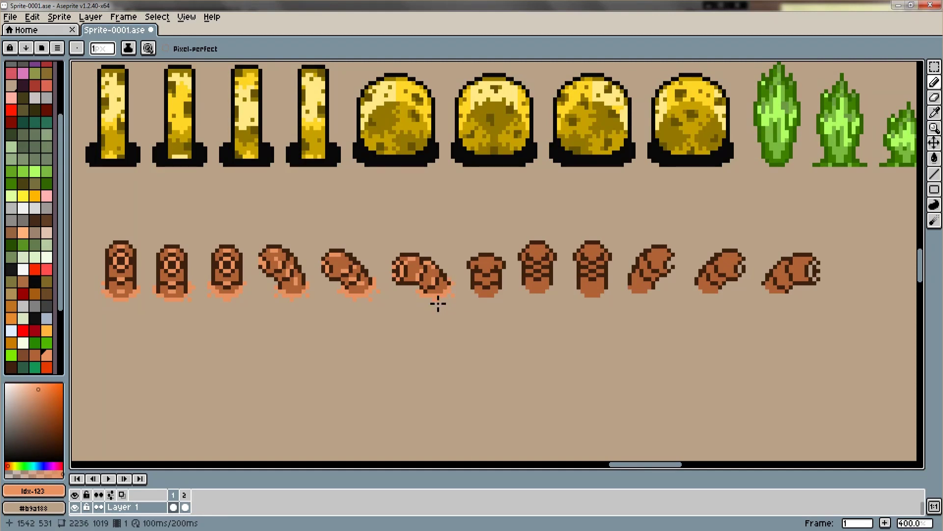
left_click(487, 303)
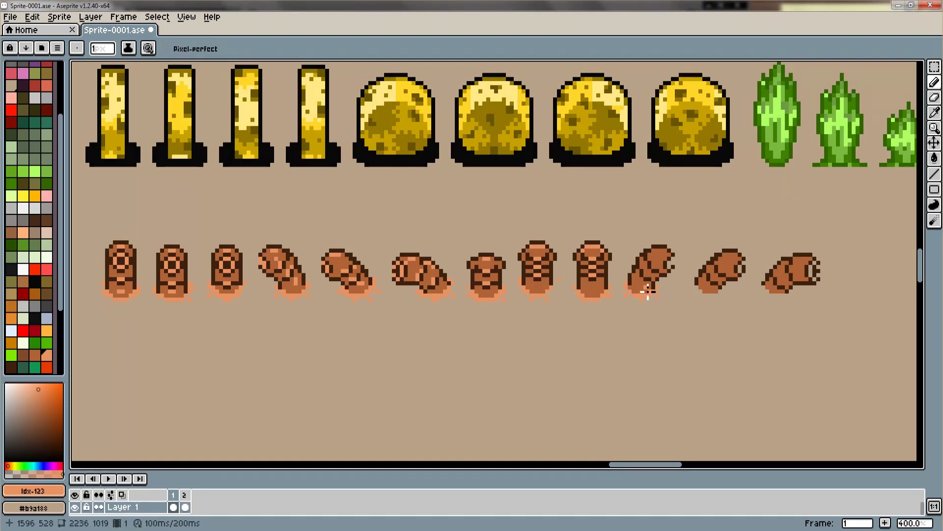
Shade the tenth log light orange, then darken the first log's lower part with deeper brown
left_click(647, 271)
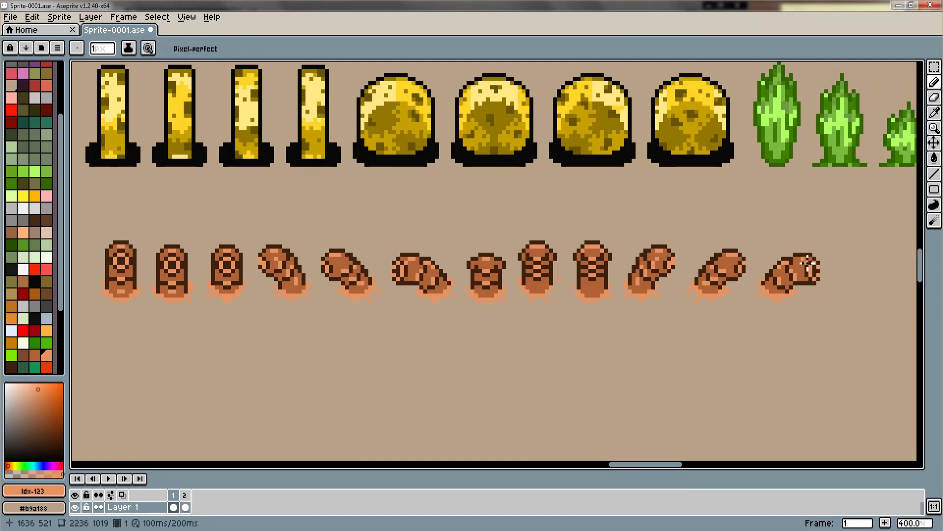
left_click(36, 352)
left_click_drag(110, 293, 128, 290)
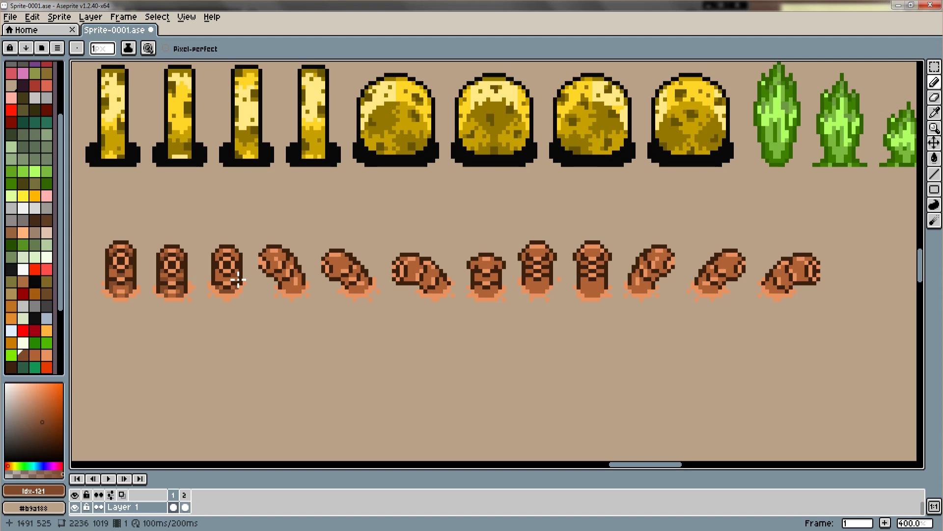
Add darker brown shading pixels to logs four through nine
left_click(281, 279)
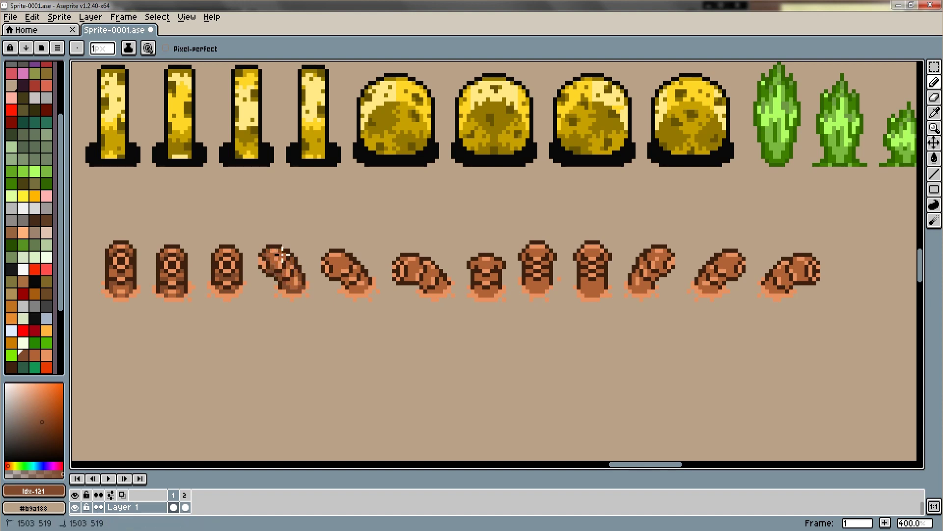
left_click(357, 290)
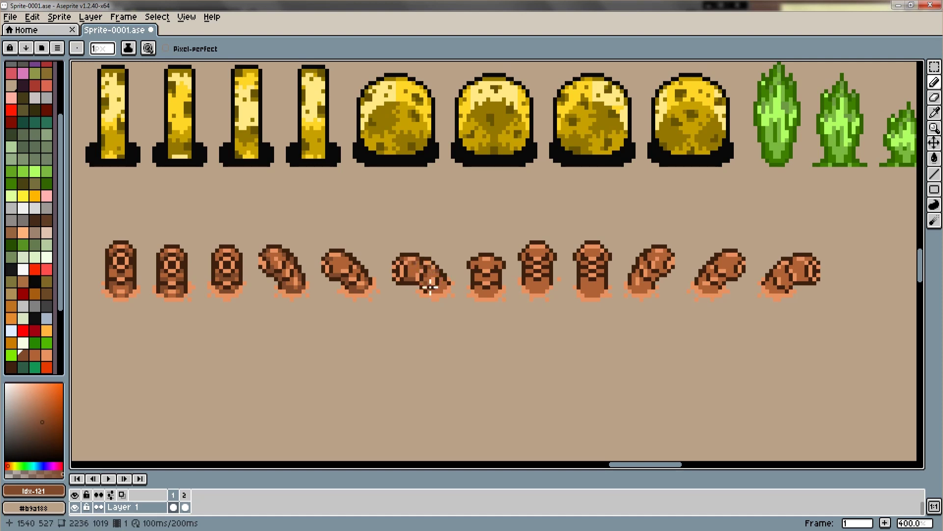
left_click(436, 296)
left_click(489, 297)
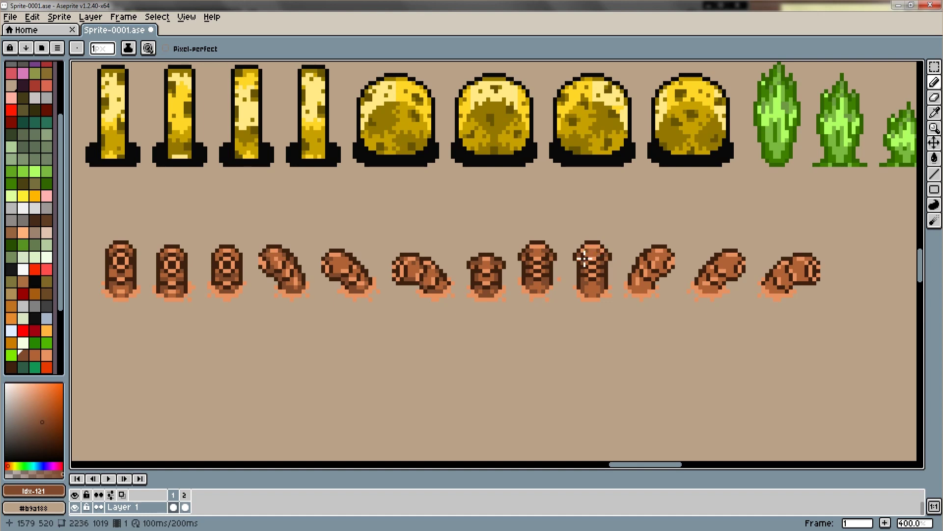
left_click_drag(646, 290, 654, 290)
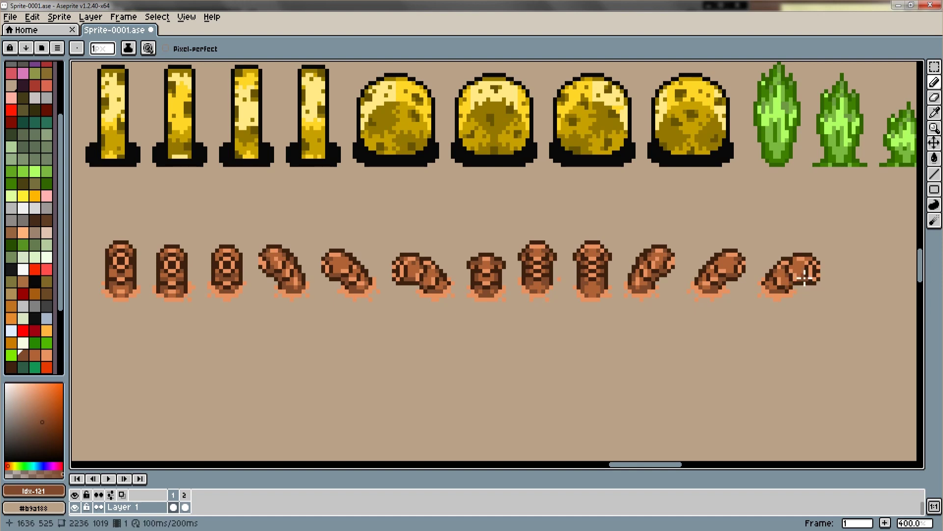
Pan the canvas right and eyedrop the dark green from the plant sprites
left_click_drag(660, 465, 705, 464)
key("i")
left_click(291, 149)
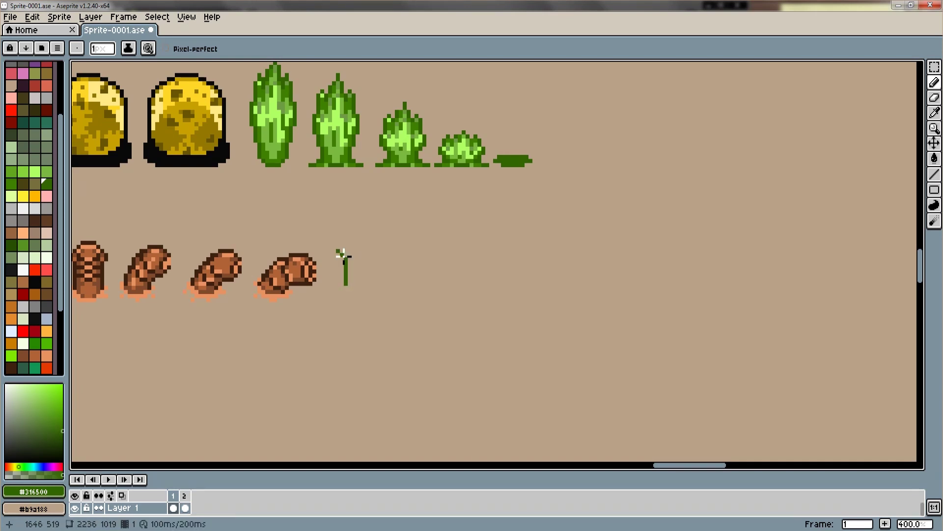
Draw four dark-green frames of an arch crumbling into scattered dots beside the logs
mouse_move(350, 235)
left_mouse_down()
mouse_move(381, 242)
mouse_move(378, 286)
left_mouse_up()
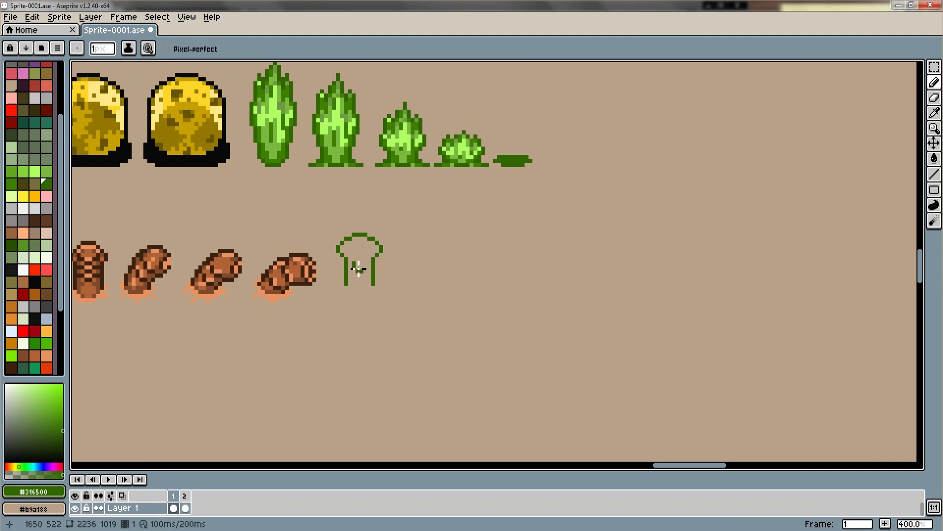
mouse_move(362, 257)
left_mouse_down()
mouse_move(364, 273)
mouse_move(404, 276)
left_mouse_up()
mouse_move(429, 269)
left_mouse_down()
mouse_move(434, 282)
mouse_move(421, 255)
mouse_move(438, 246)
left_mouse_up()
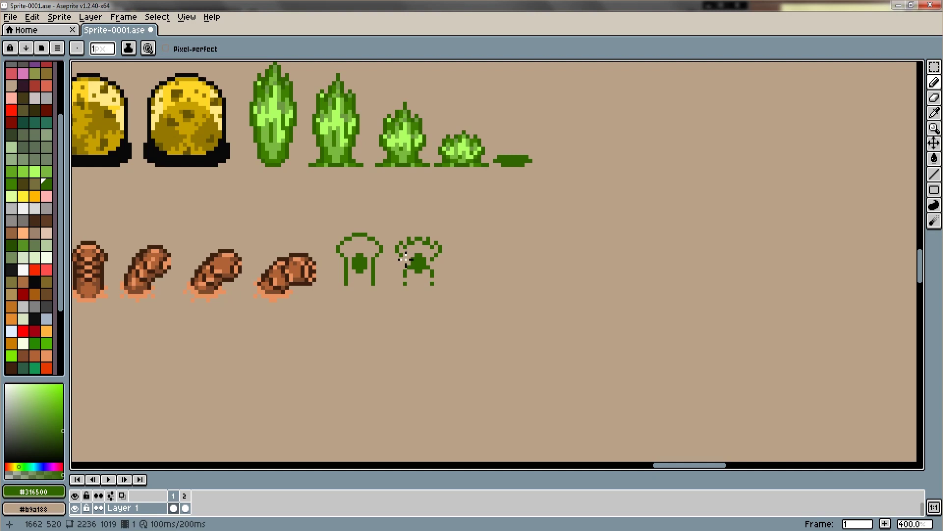
left_click_drag(462, 254, 483, 251)
mouse_move(490, 272)
left_mouse_down()
mouse_move(465, 266)
mouse_move(468, 282)
mouse_move(497, 279)
left_mouse_up()
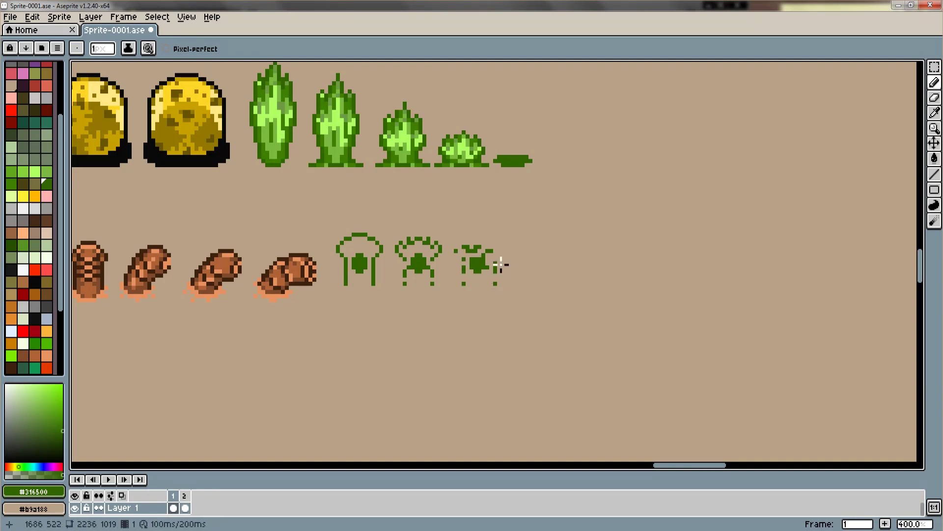
left_click(523, 251)
left_click_drag(535, 264, 558, 271)
left_click_drag(545, 261, 559, 242)
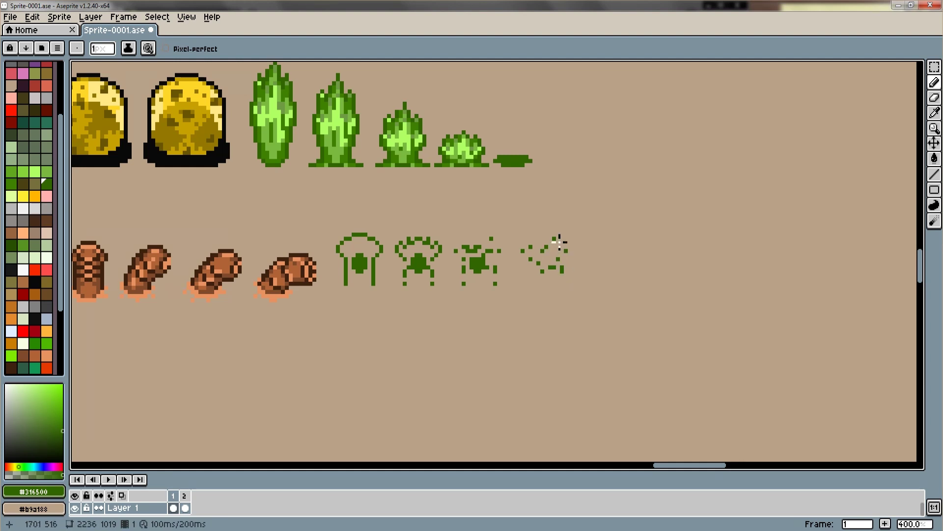
left_click(360, 278, "alt")
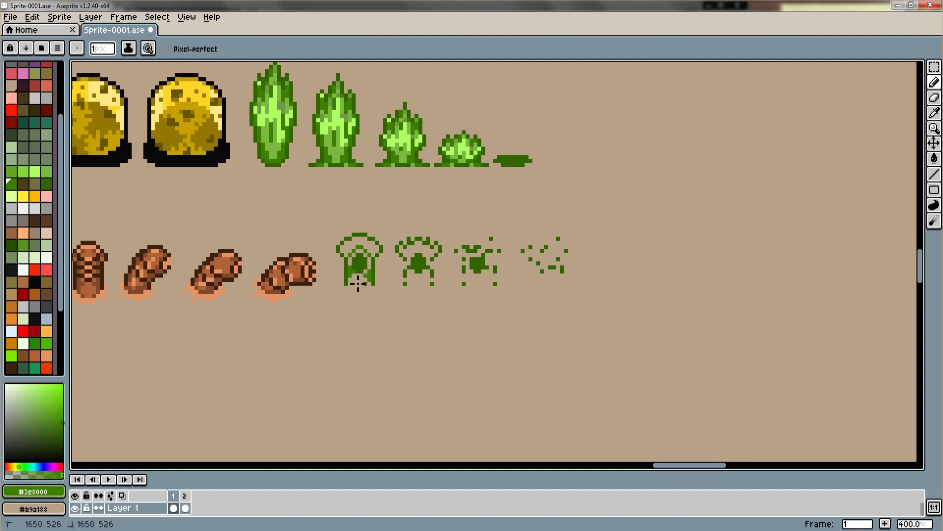
Recolour the first green frame's lower part and add light-green highlights to it
left_click_drag(354, 268, 363, 285)
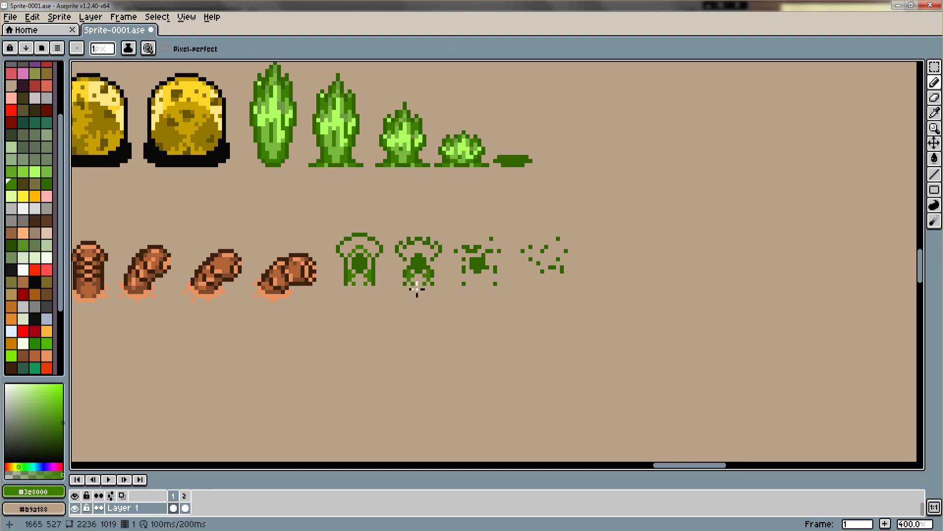
left_click(472, 284)
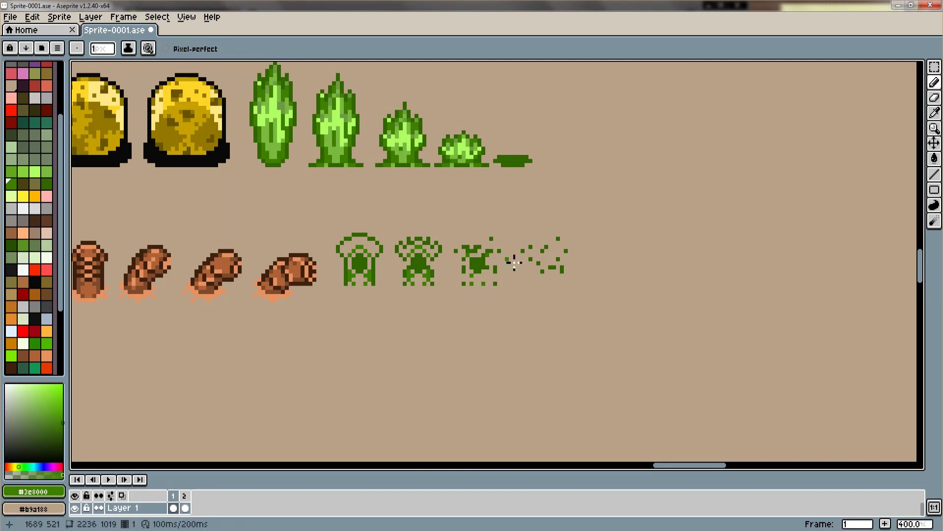
left_click(343, 154, "alt")
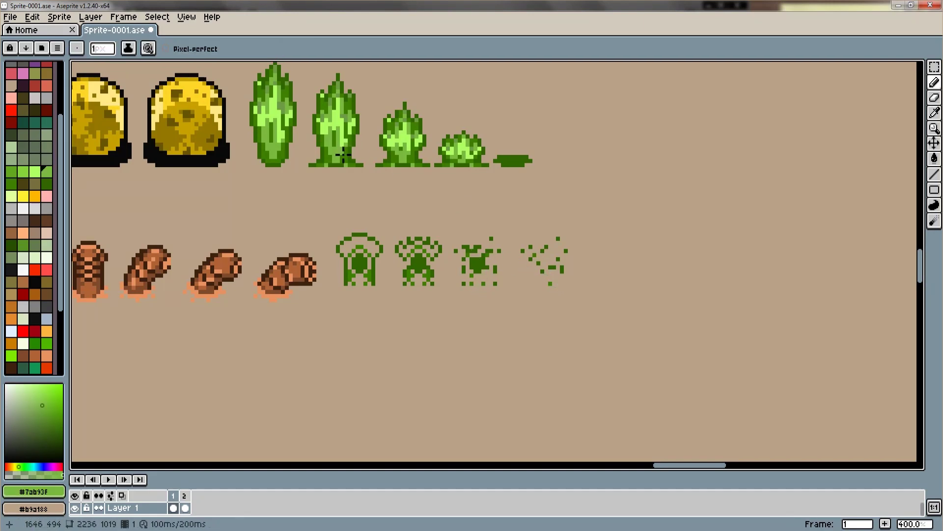
left_click_drag(352, 248, 348, 255)
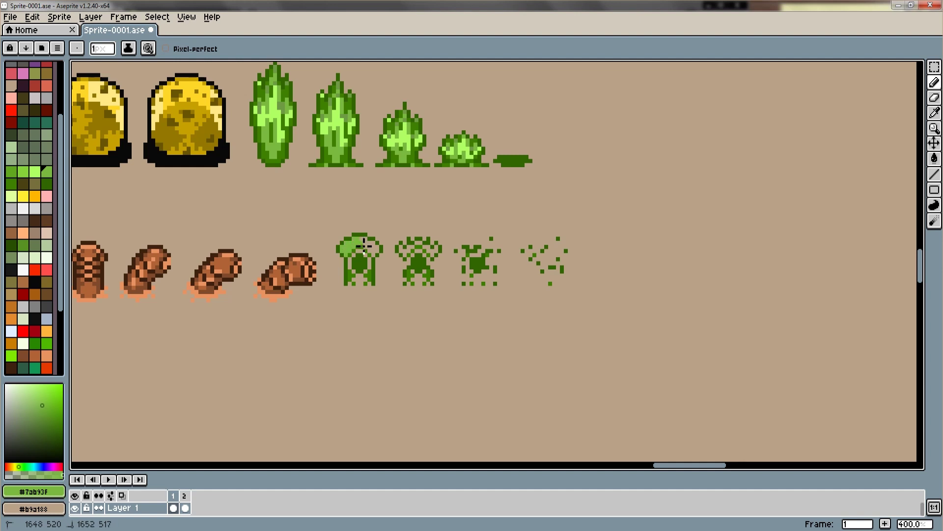
left_click_drag(376, 248, 378, 256)
left_click(368, 277)
left_click(364, 288)
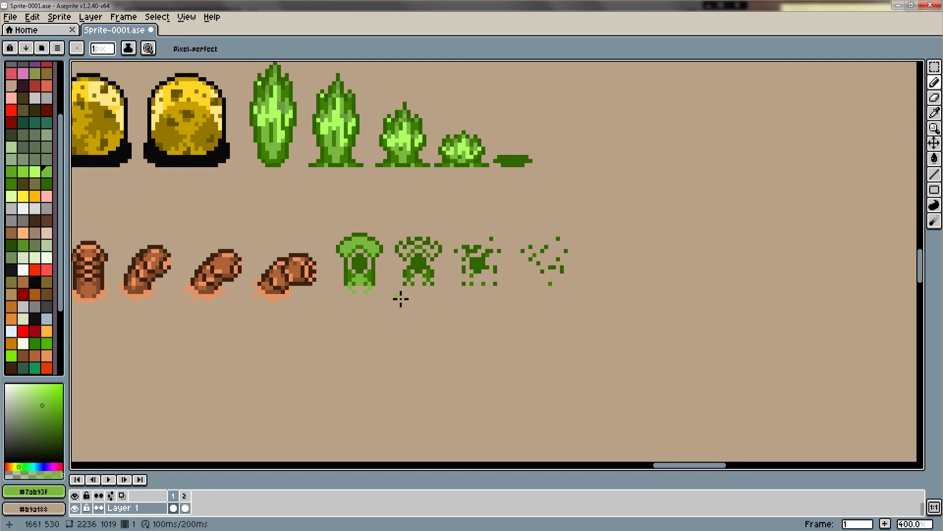
Add light-green highlight pixels along the second and third green sprites' bottoms
left_click(418, 284)
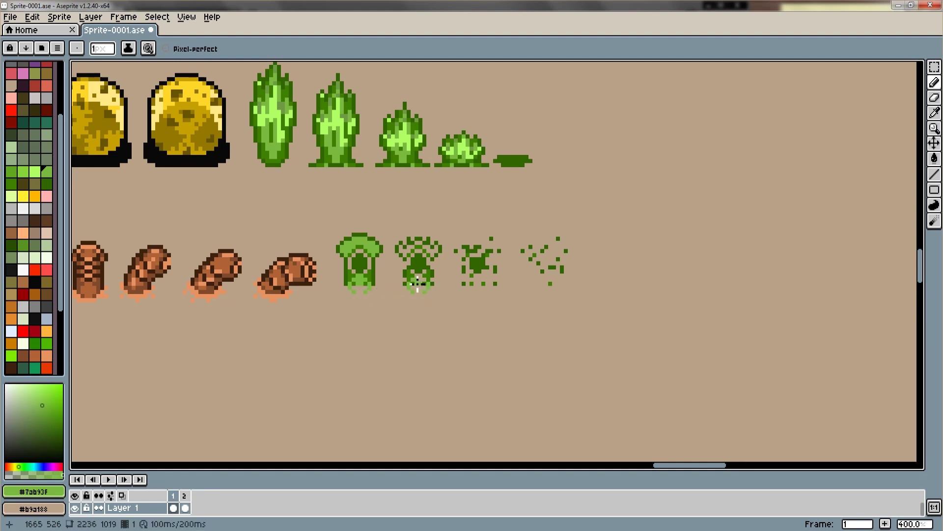
left_click(439, 255)
left_click(418, 253)
left_click(466, 290)
left_click(481, 290)
left_click(480, 285)
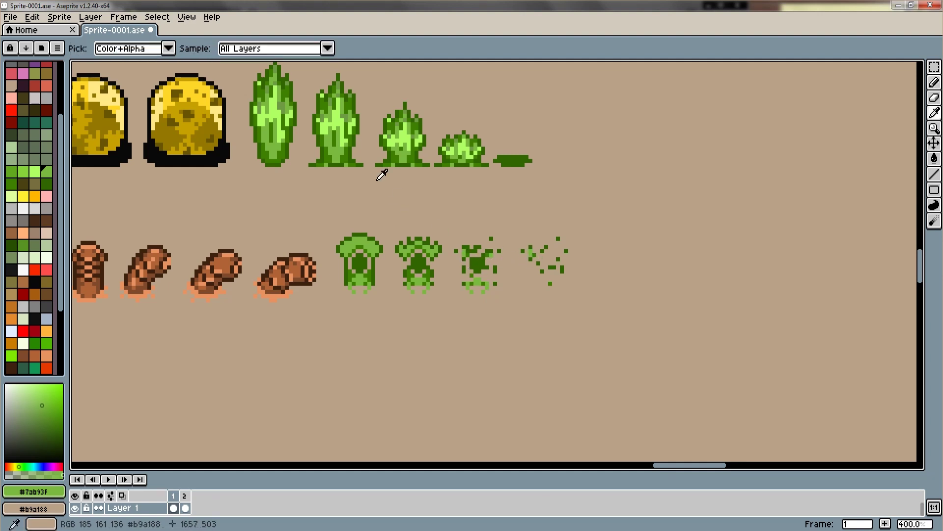
Shade the first green sprite with bright light green #b0ff63
left_click(361, 276, "alt")
mouse_move(355, 270)
left_mouse_down()
mouse_move(374, 261)
mouse_move(374, 246)
left_mouse_up()
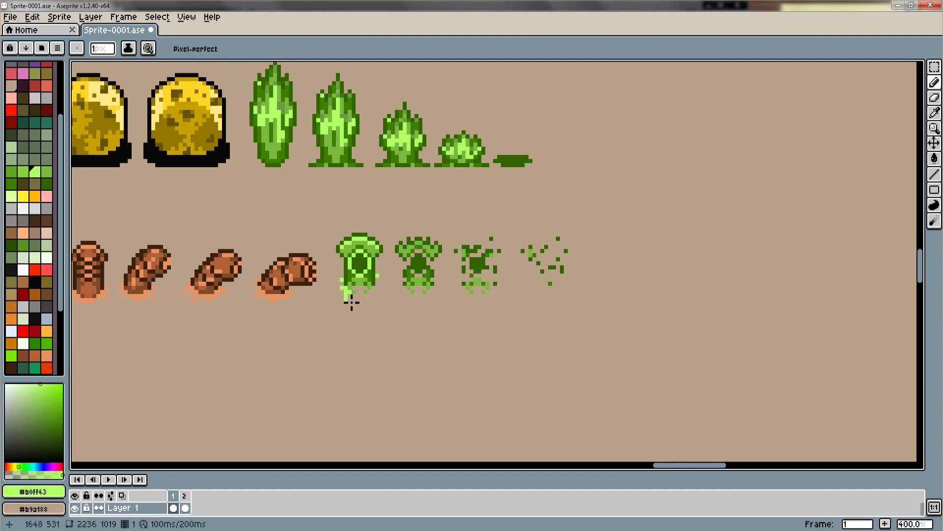
left_click_drag(354, 297, 366, 299)
right_click(366, 290)
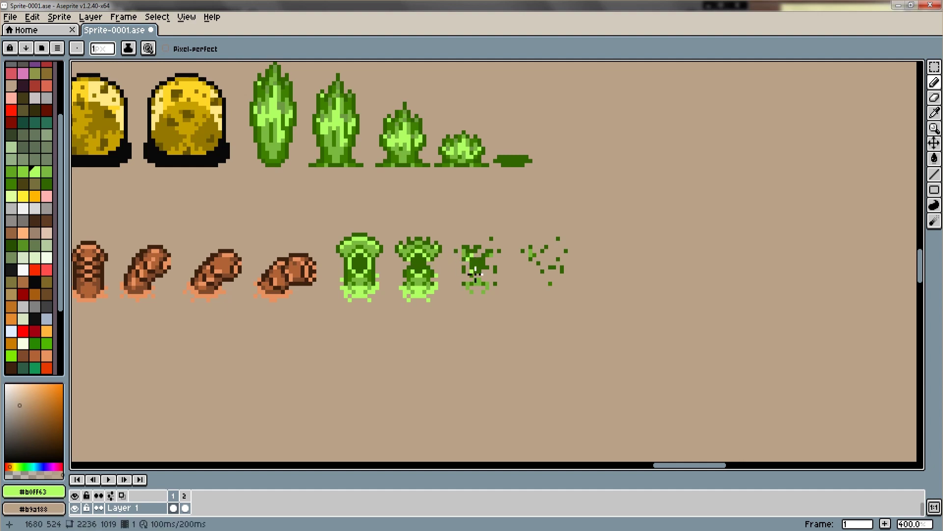
Scatter #b0ff63 pixels on the third and fourth sprites, then switch back to dark green #316500
left_click(484, 277)
left_click(479, 290)
left_click(547, 276)
left_click(538, 287)
left_click(545, 295)
left_click(555, 269, "alt")
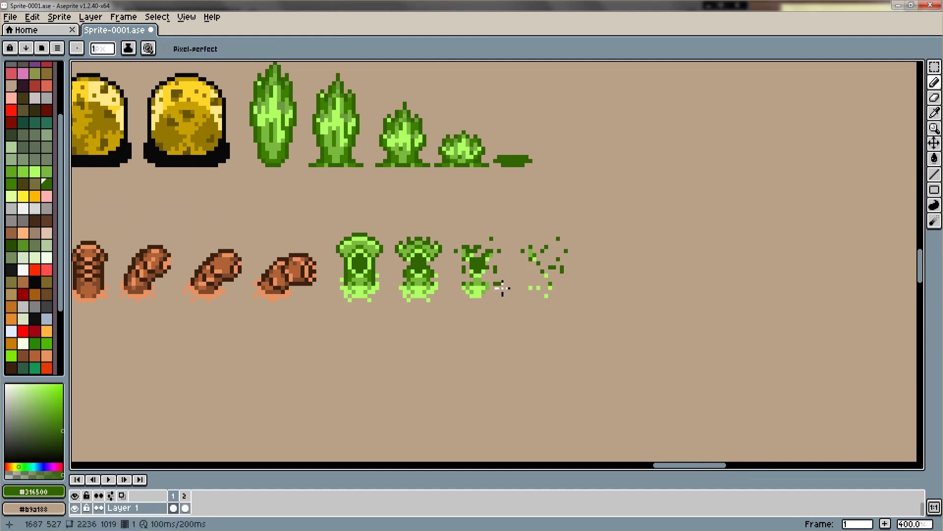
left_click_drag(665, 464, 625, 465)
scroll(592, 361, "down", 1)
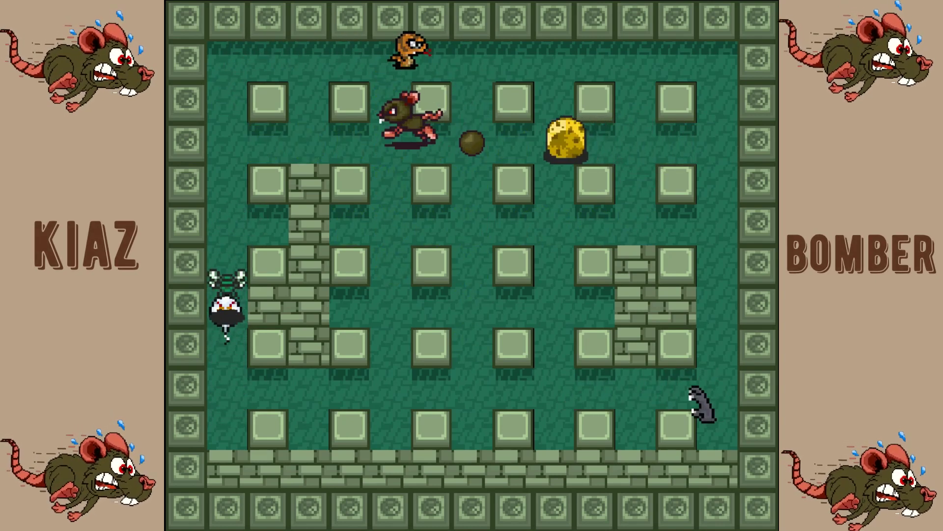
Move the rat down and right, dropping bombs to blast nearby brick walls
key("Down")
key("space")
key("Right")
key("space")
key("Up")
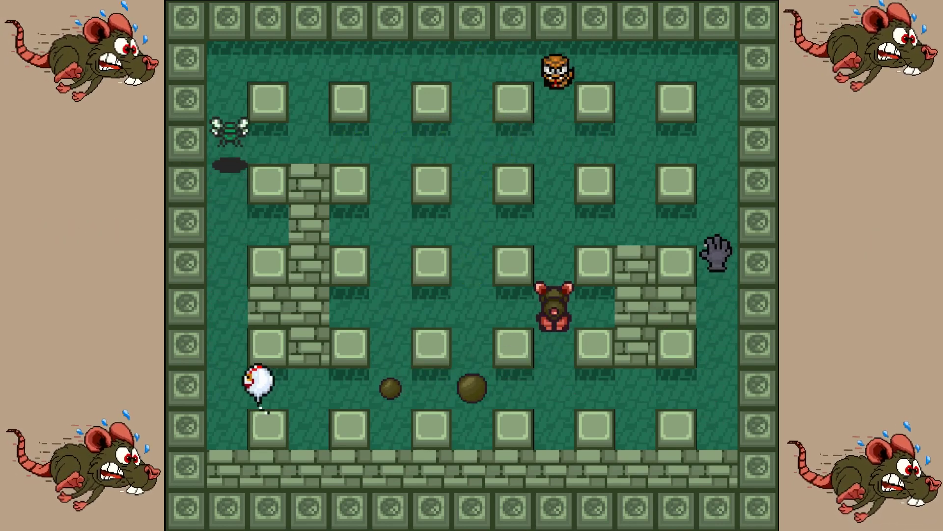
key("Left")
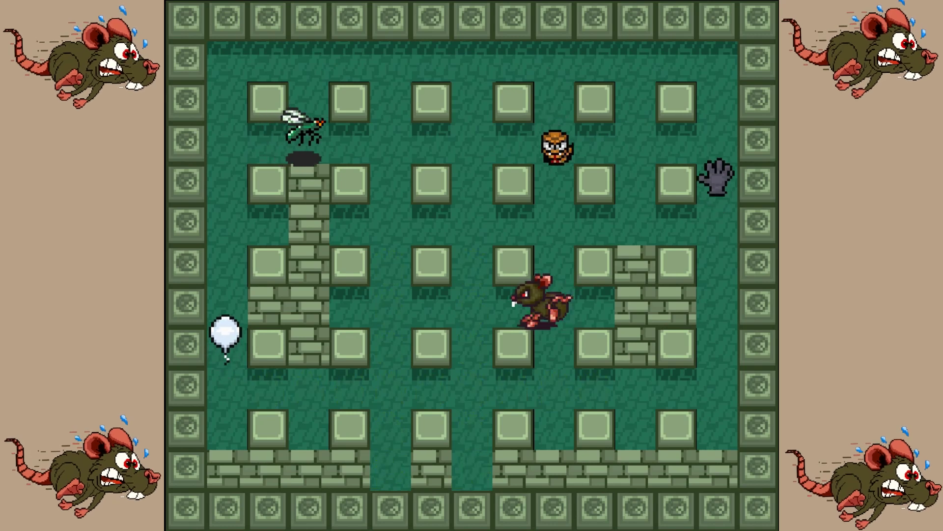
key("Down")
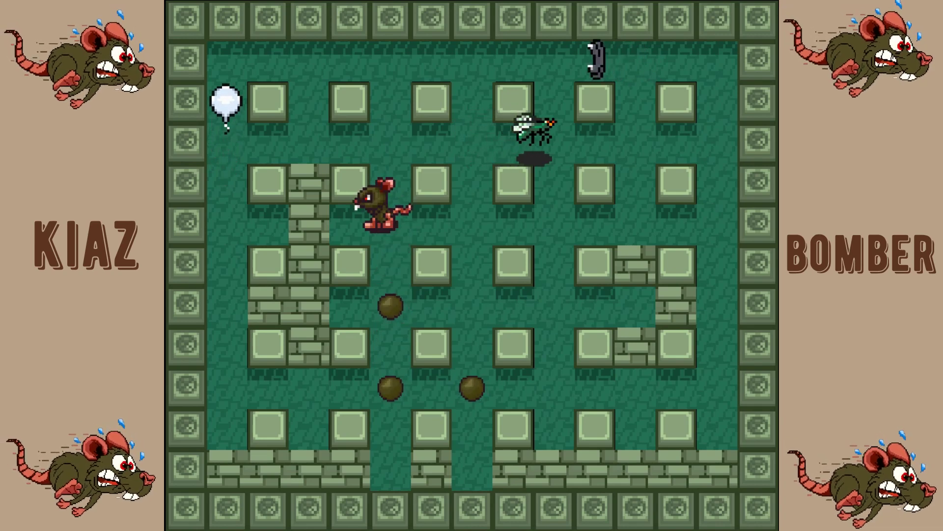
key("Left")
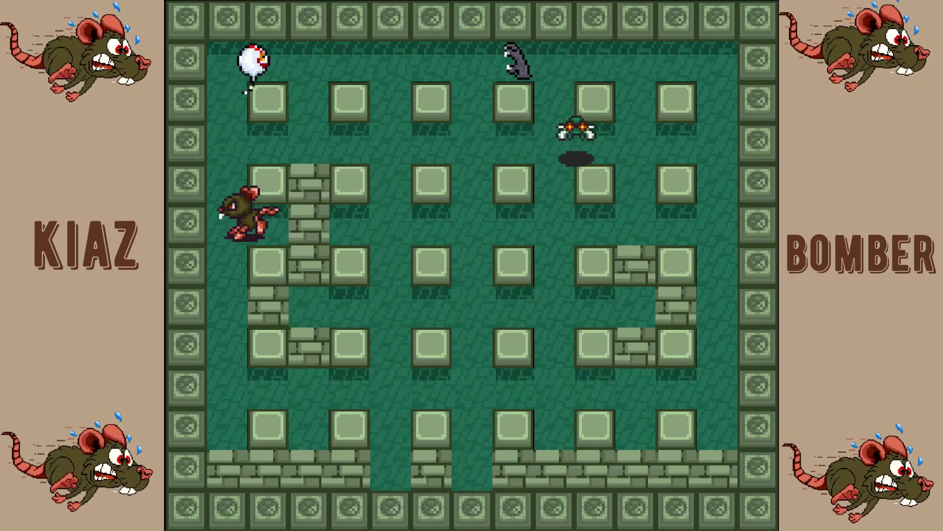
key("space")
key("Right")
key("space")
key("Down")
Keep dropping bombs and dodging the green flame blasts to clear further corridors
key("Up")
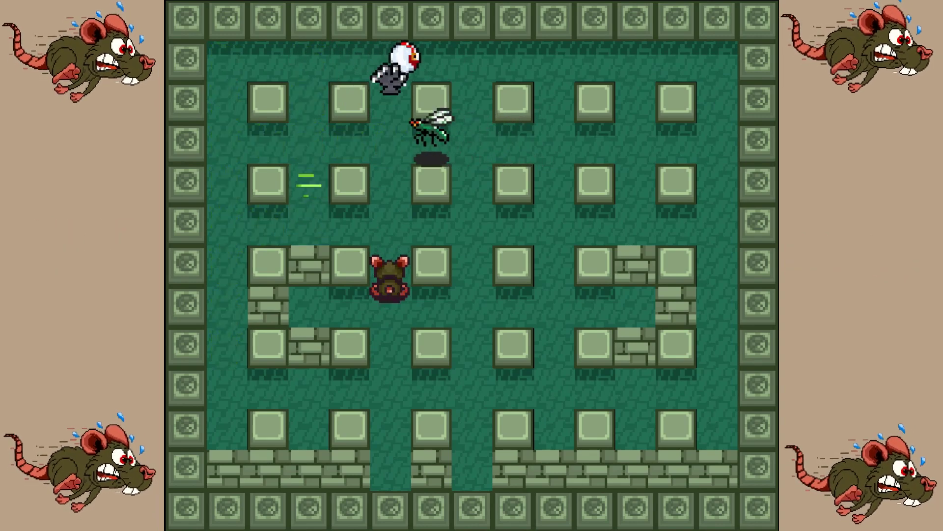
key("space")
key("Left")
key("Down")
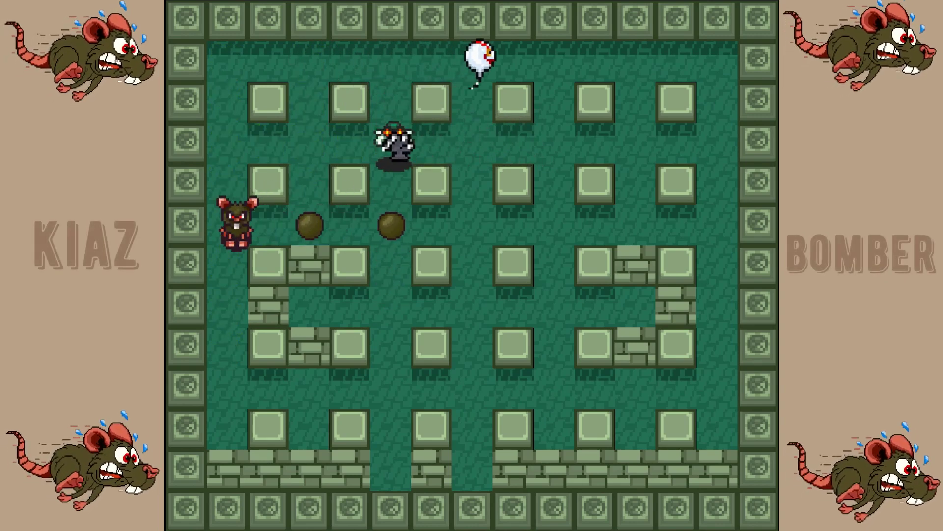
key("Down")
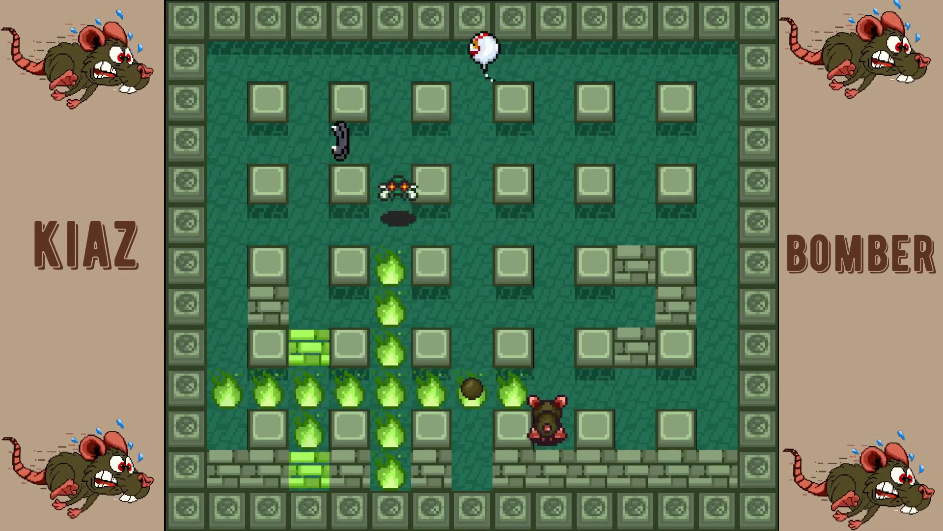
key("Up")
key("space")
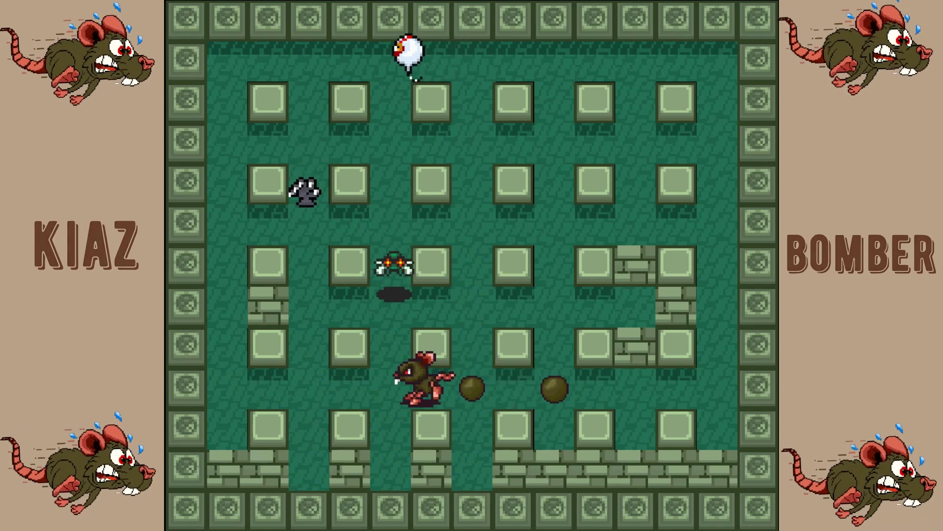
key("Down")
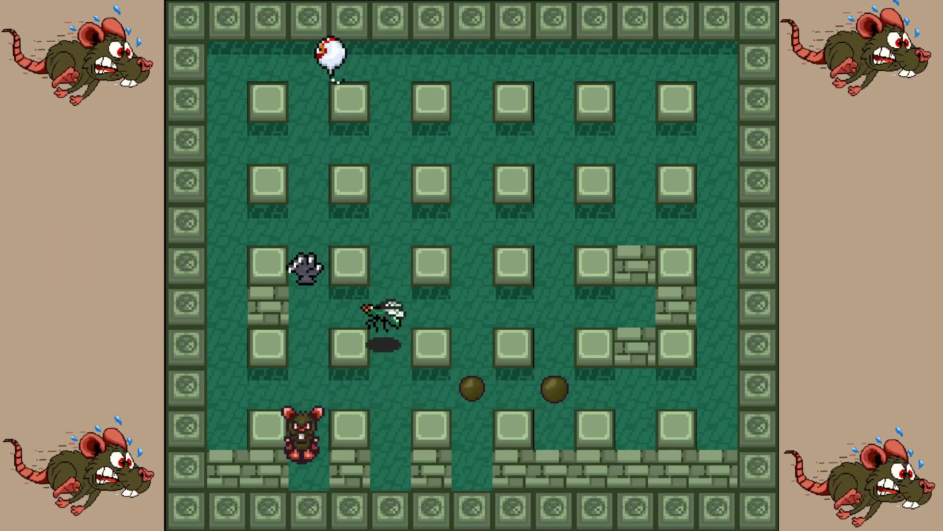
key("Right")
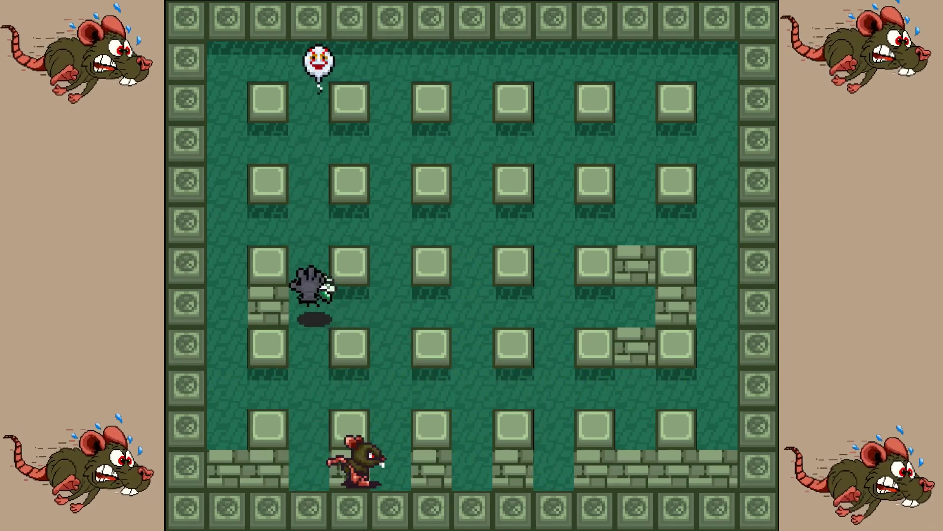
key("space")
key("Up")
key("Right")
key("Right")
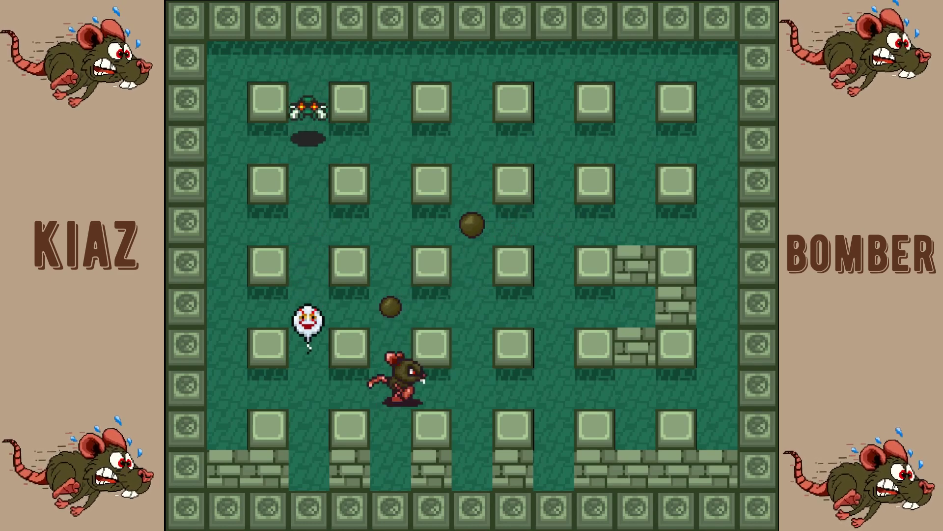
Maneuver the rat and drop two bombs near the boulders so the blasts catch an enemy
key("Right")
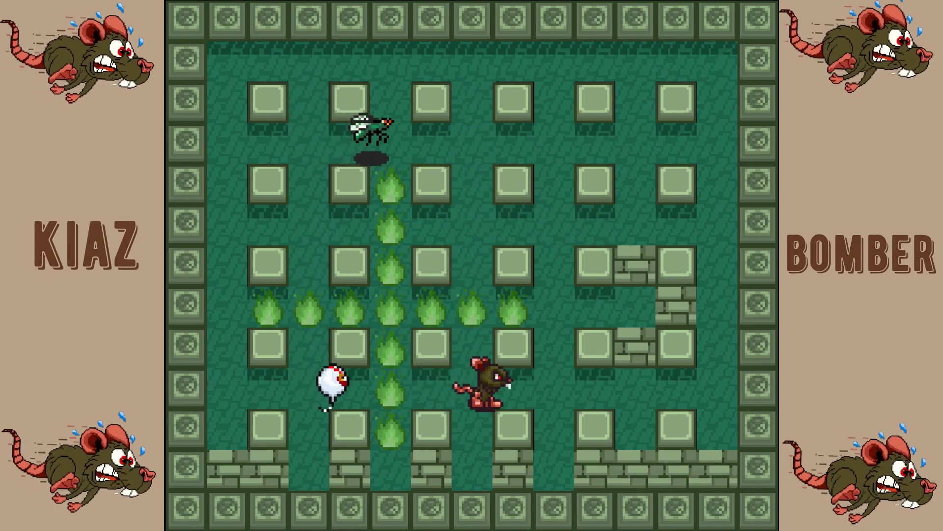
key("Up")
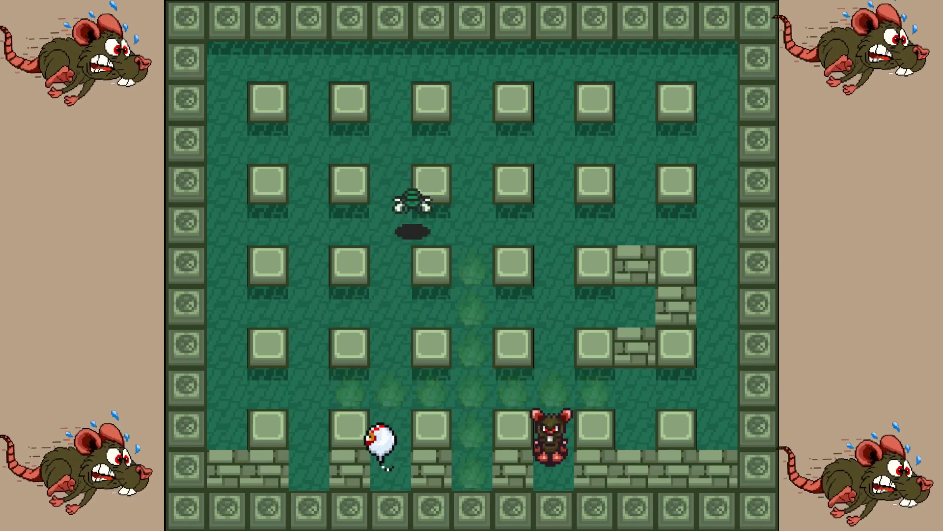
key("Left")
key("space")
key("Up")
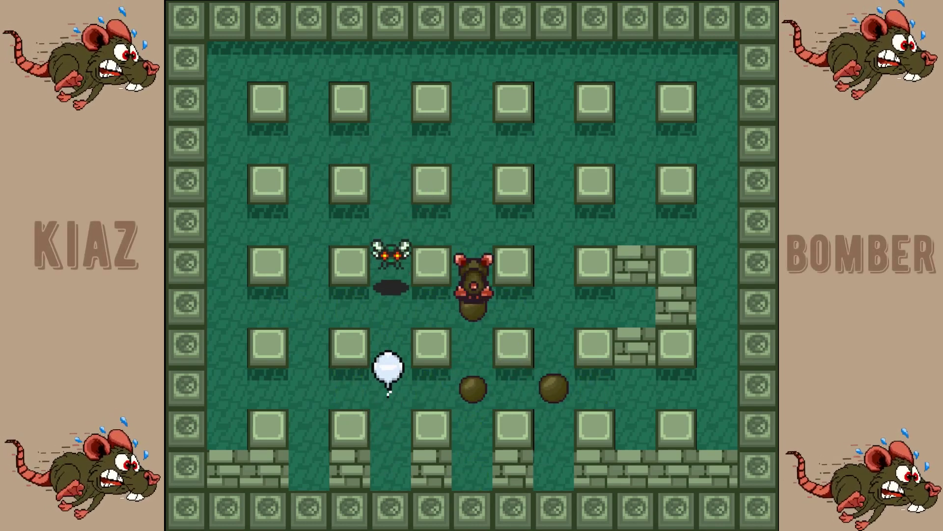
key("space")
key("Right")
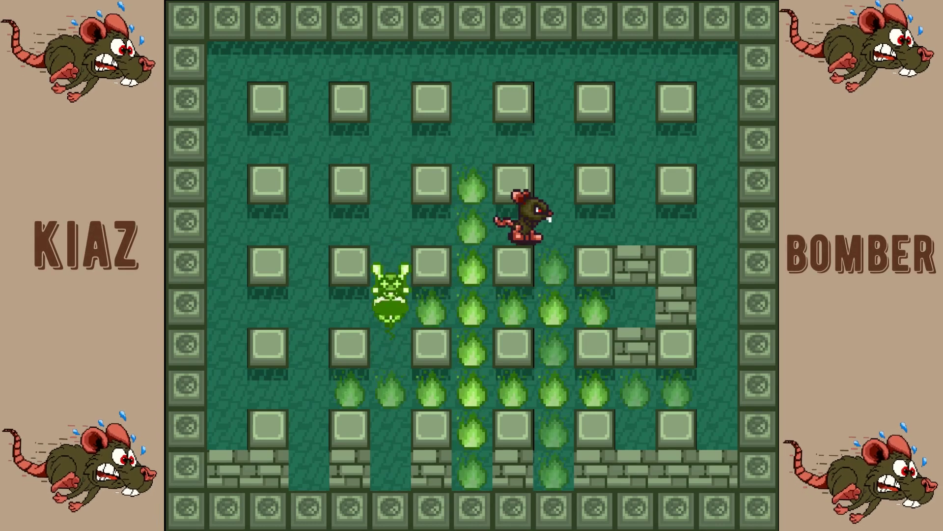